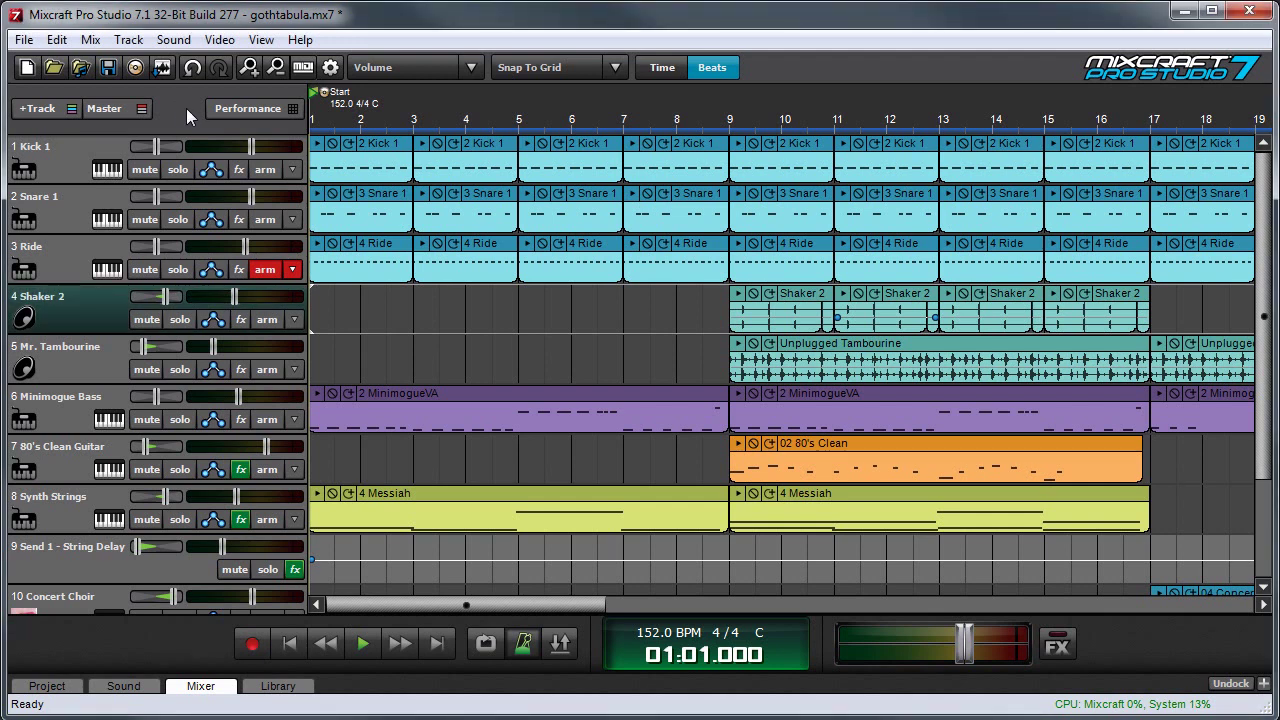
Step: Add a submix track and move it to the top of the track list
{"action": "left_click", "coordinate": [40, 112]}
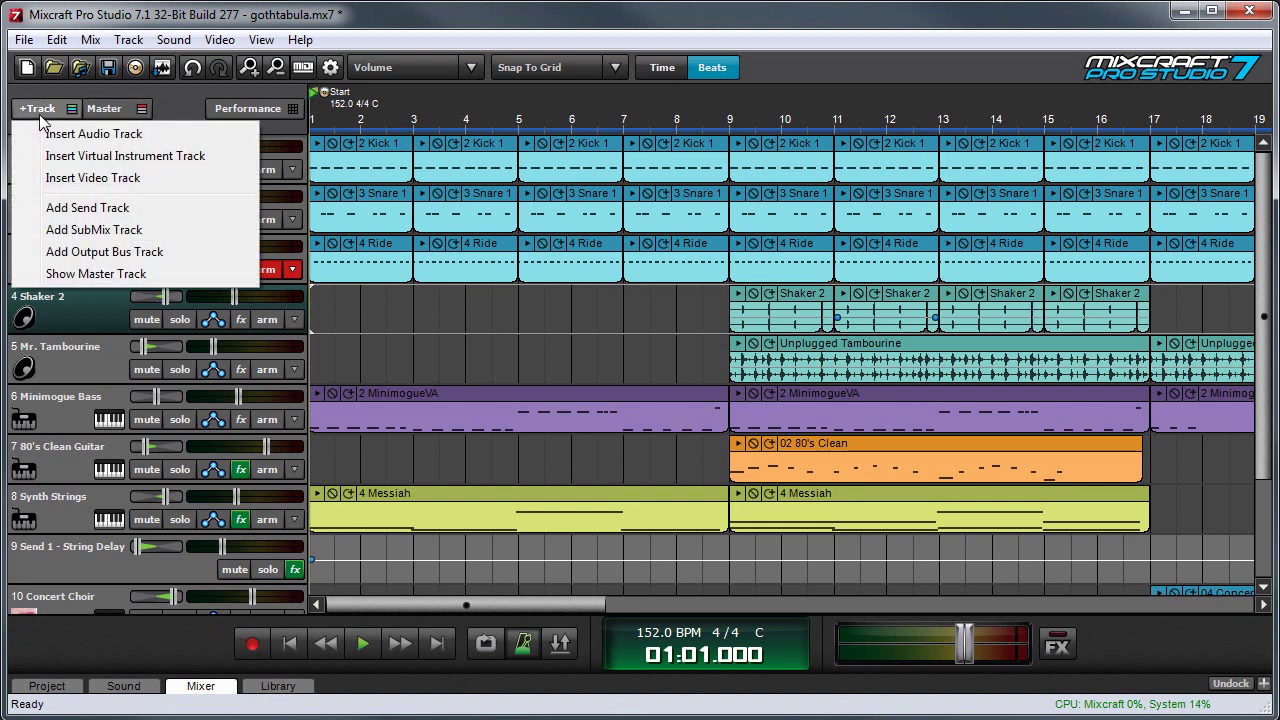
{"action": "left_click", "coordinate": [124, 231]}
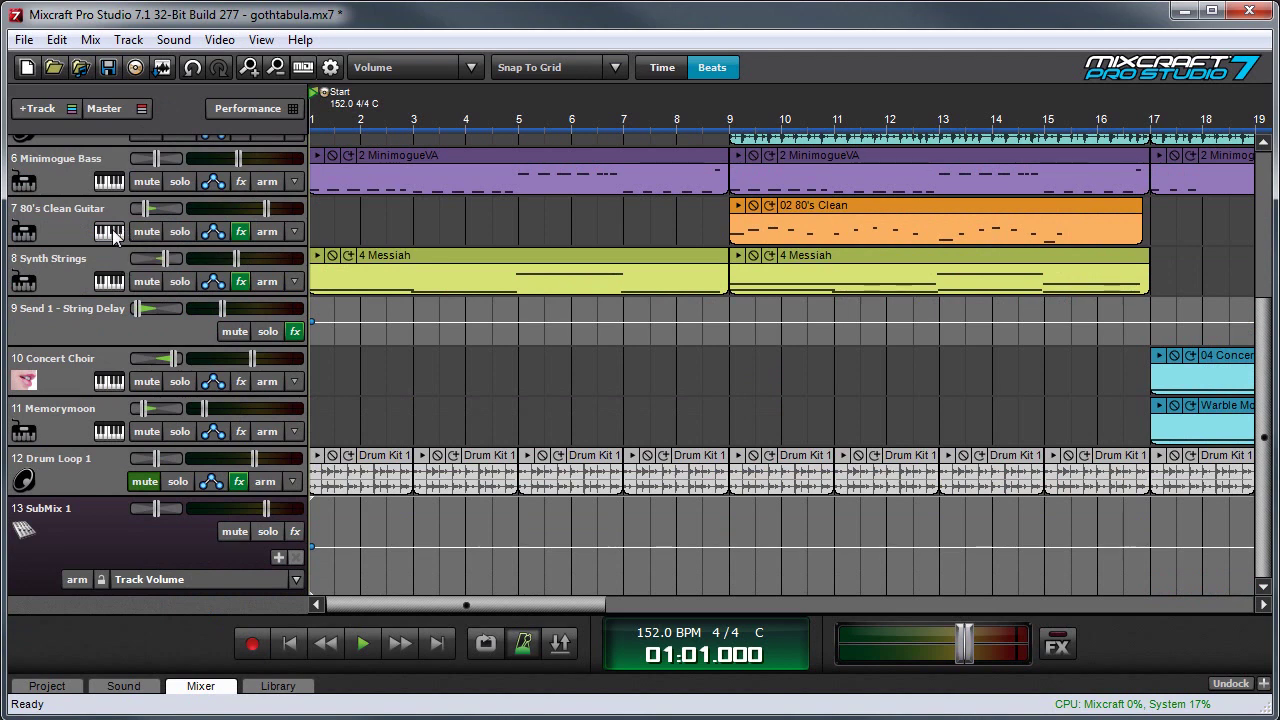
{"action": "left_click_drag", "start_coordinate": [75, 538], "coordinate": [81, 168]}
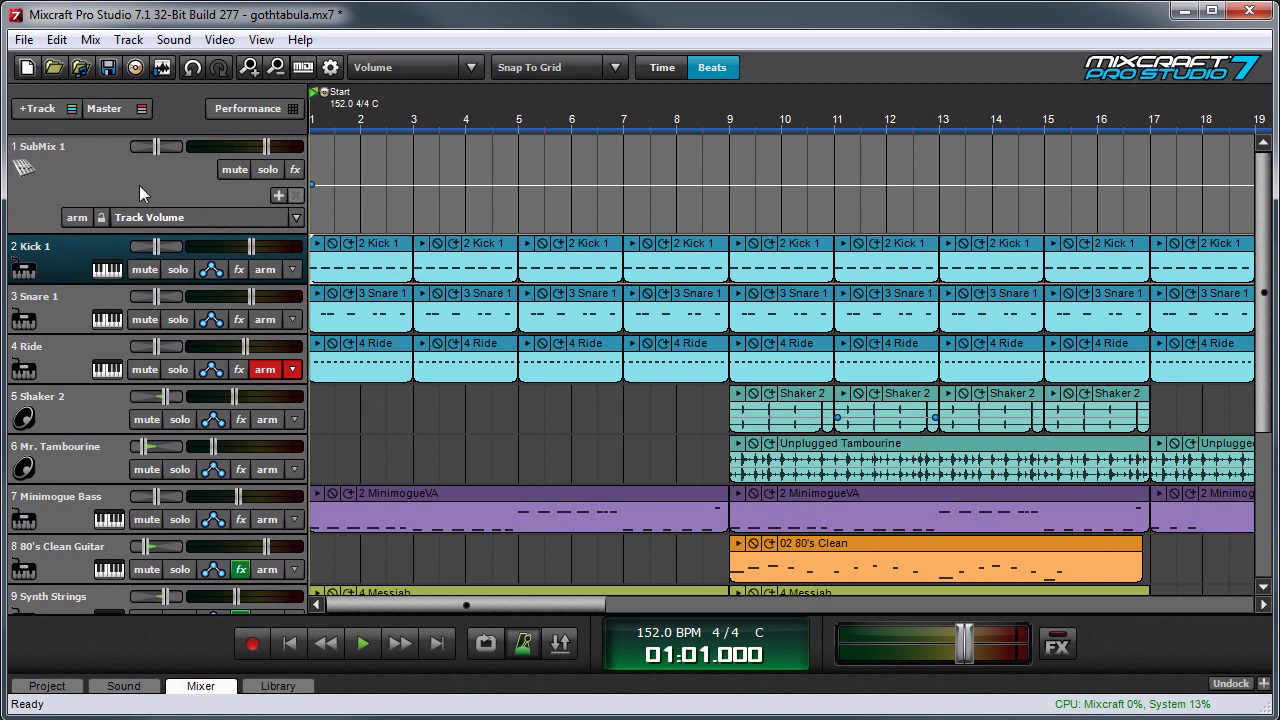
Step: Drag Kick 1, Snare 1 and Ride into SubMix 1, ordered Kick 1, Snare 1, Ride
{"action": "left_click_drag", "start_coordinate": [64, 262], "coordinate": [75, 197]}
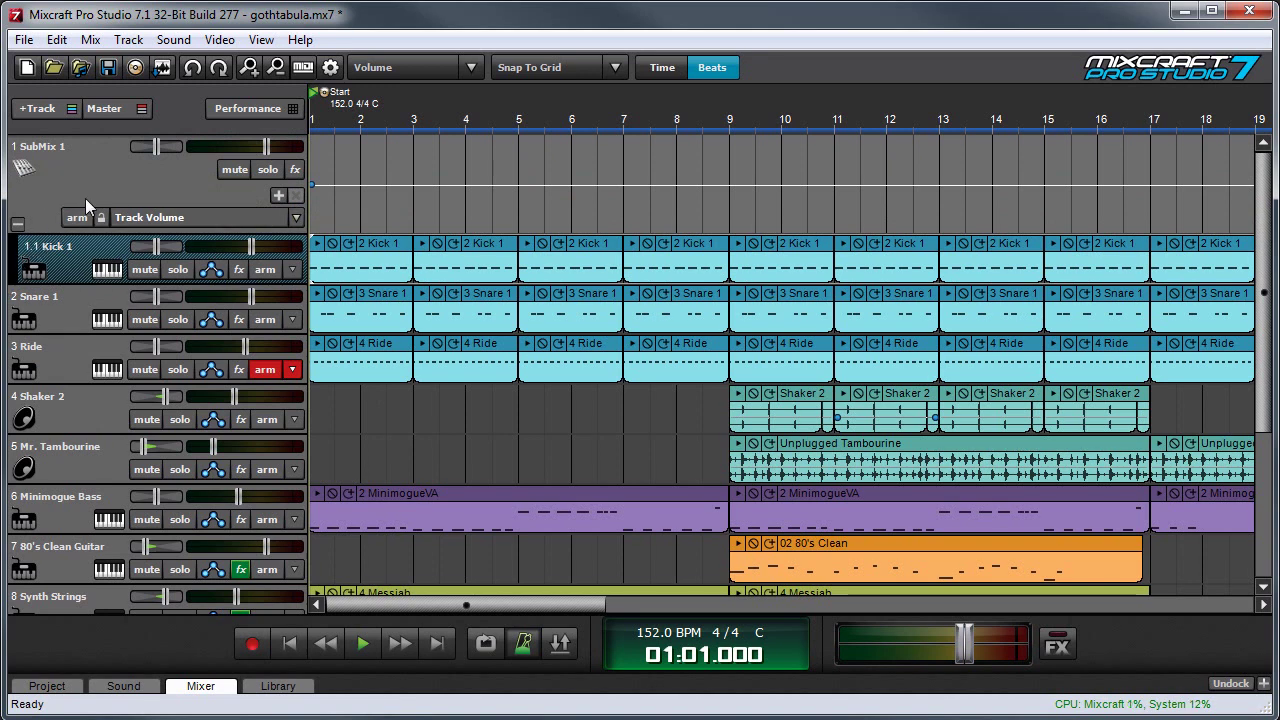
{"action": "left_click_drag", "start_coordinate": [66, 314], "coordinate": [88, 198]}
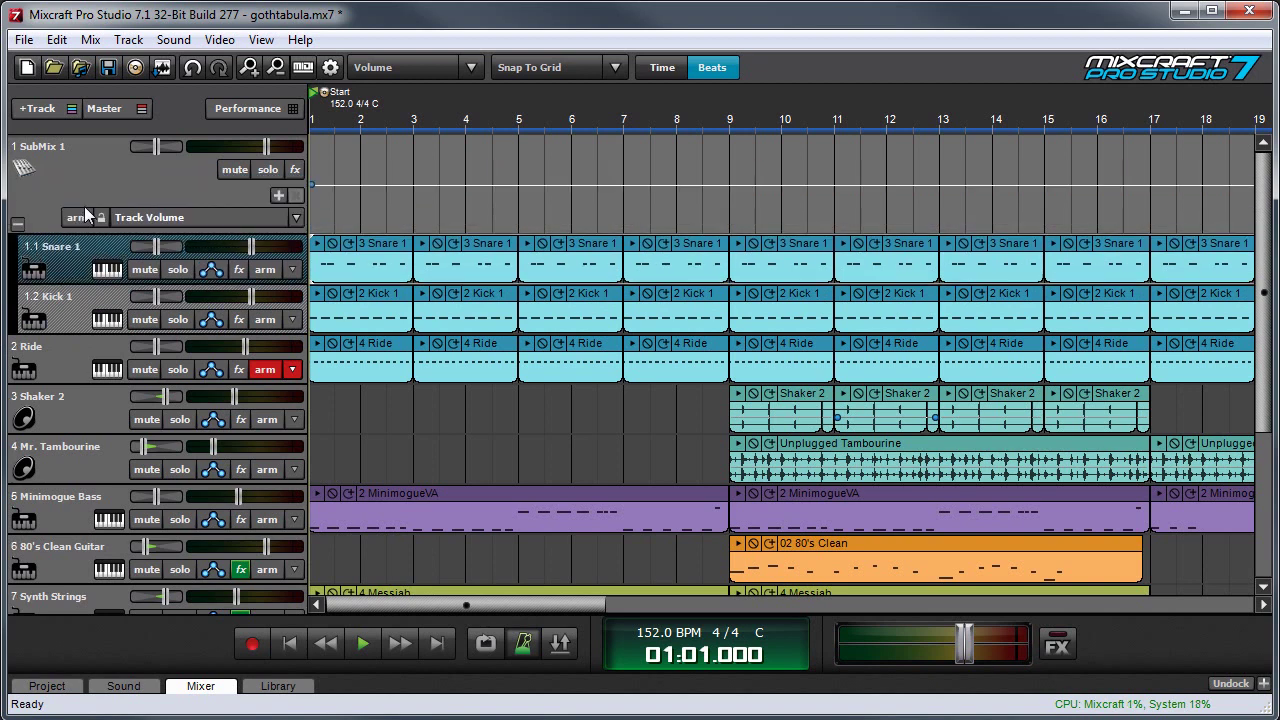
{"action": "left_click_drag", "start_coordinate": [58, 375], "coordinate": [90, 200]}
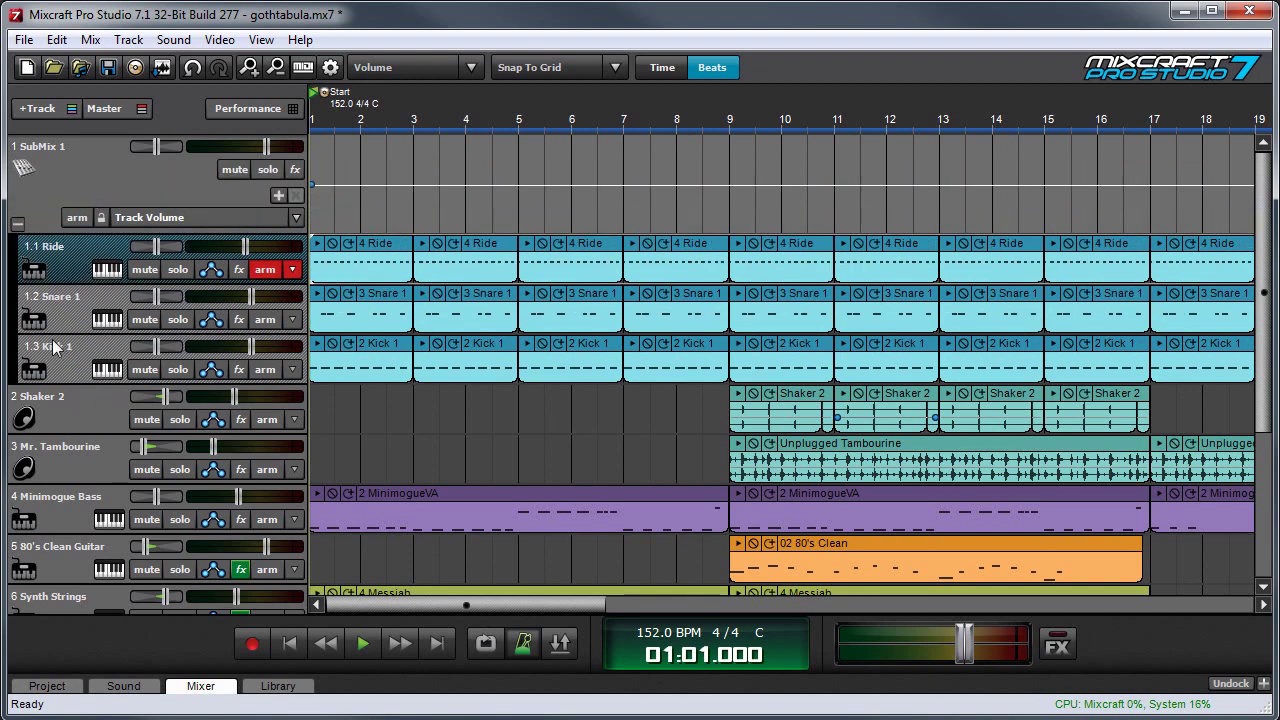
{"action": "left_click_drag", "start_coordinate": [55, 346], "coordinate": [65, 282]}
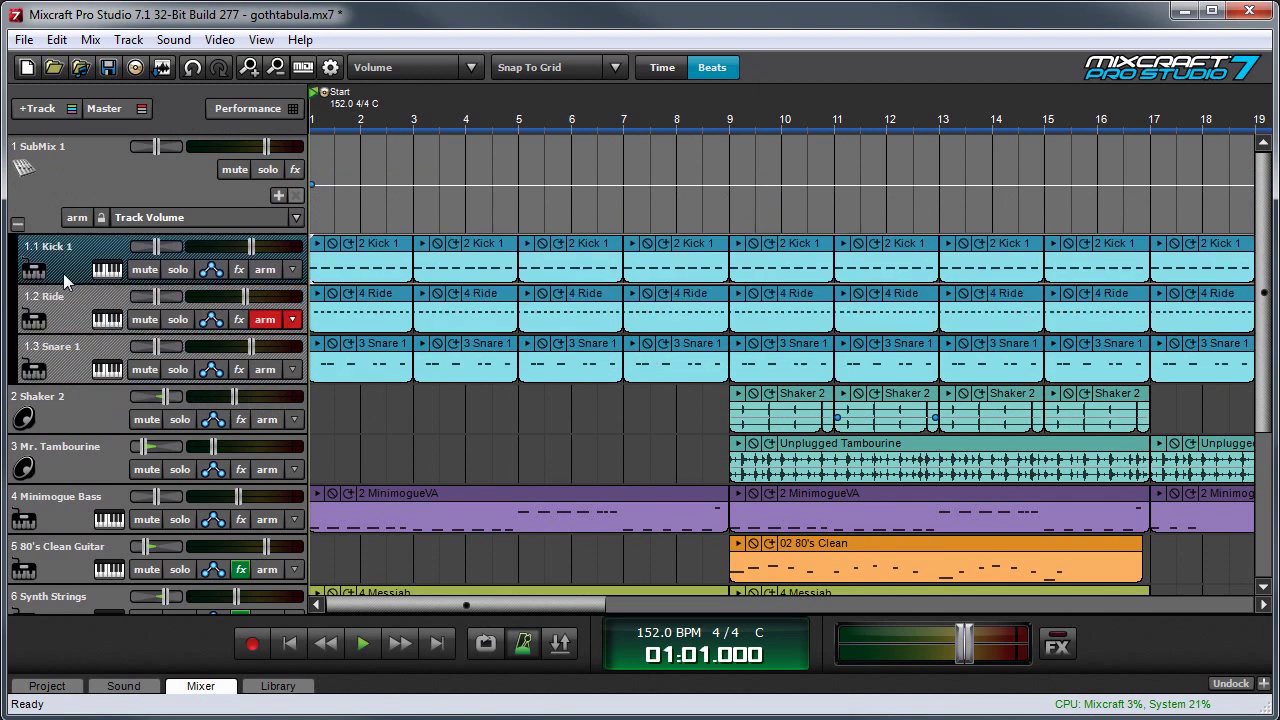
{"action": "left_click_drag", "start_coordinate": [65, 346], "coordinate": [70, 300]}
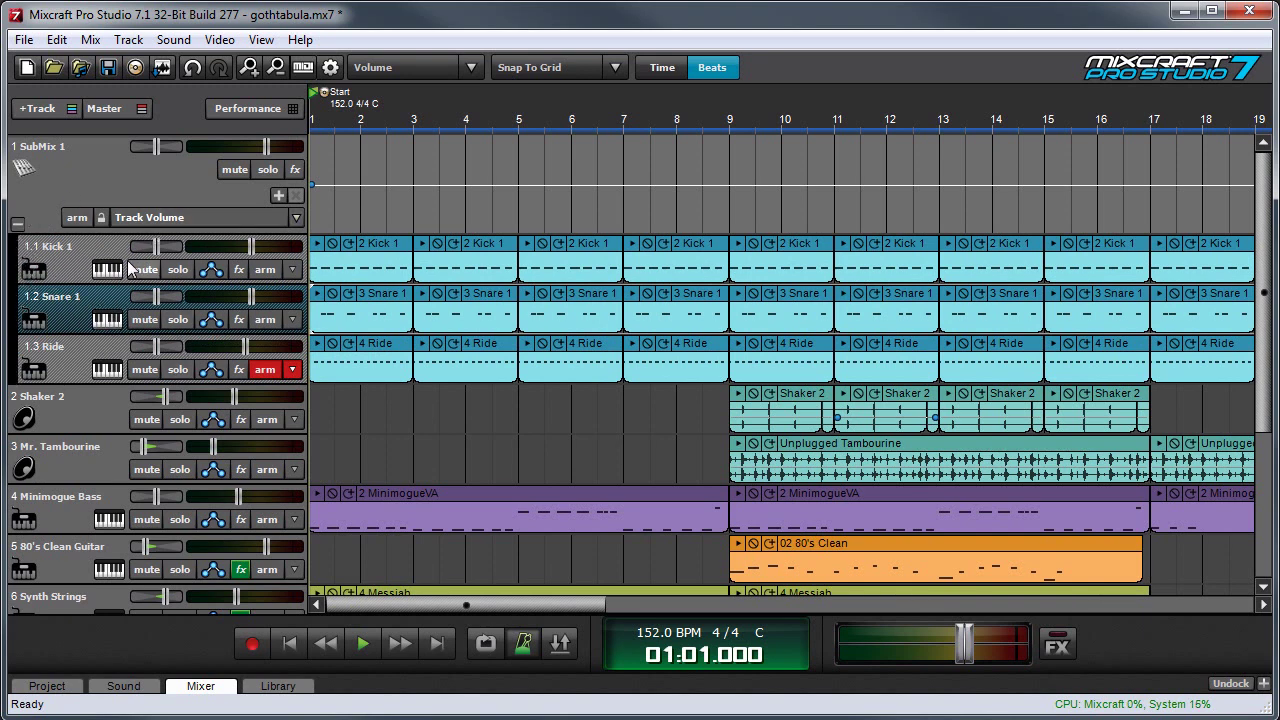
{"action": "left_click", "coordinate": [262, 198]}
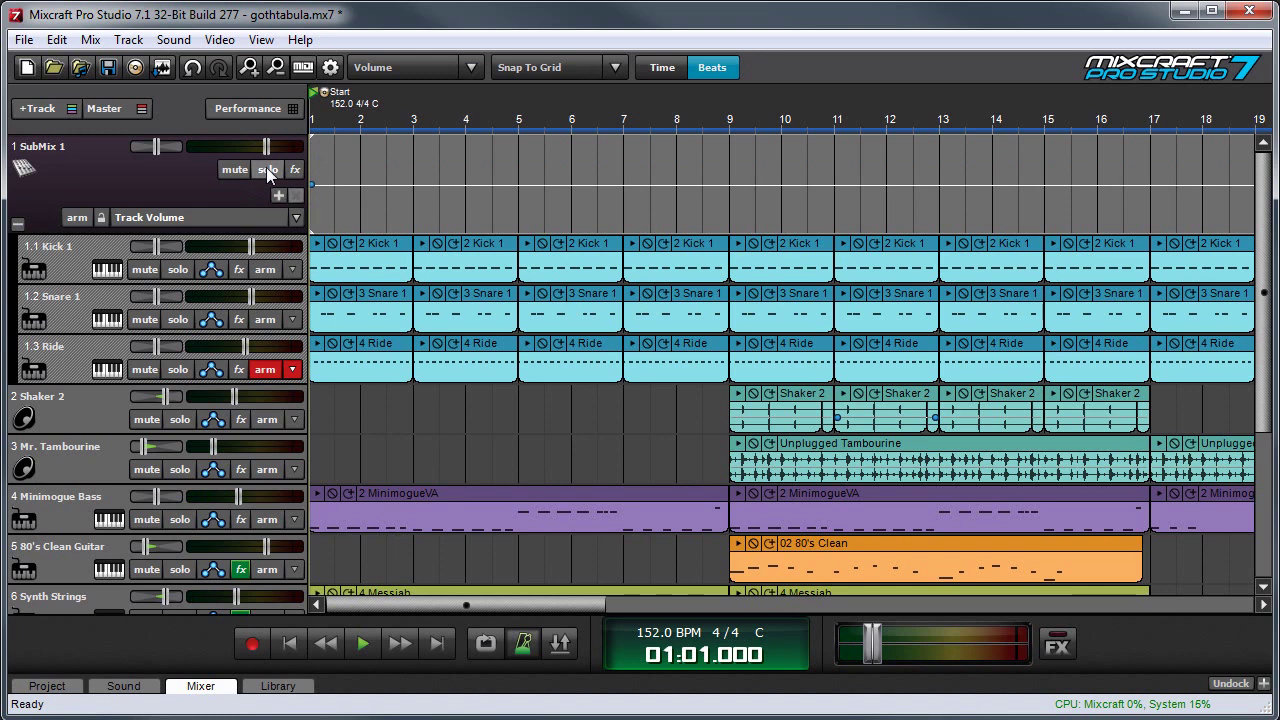
{"action": "left_click", "coordinate": [268, 170]}
{"action": "key", "text": "space"}
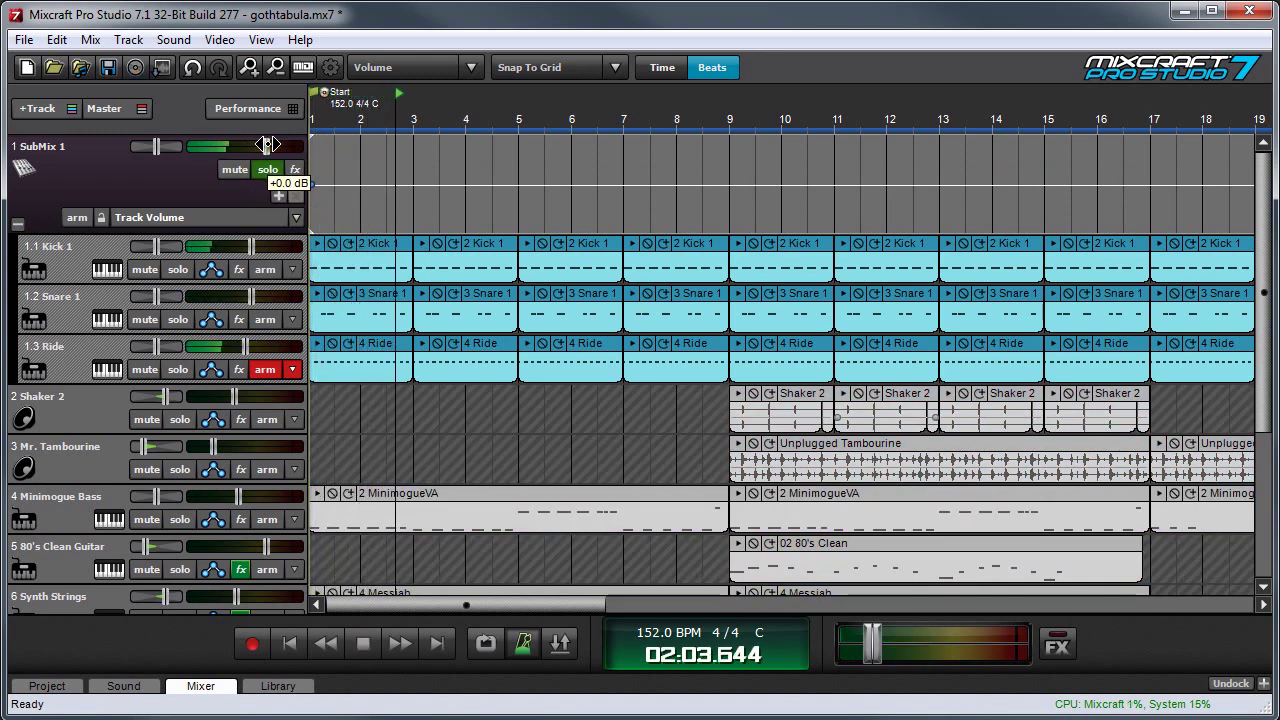
{"action": "mouse_move", "coordinate": [268, 144]}
{"action": "left_mouse_down"}
{"action": "mouse_move", "coordinate": [206, 147]}
{"action": "mouse_move", "coordinate": [260, 147]}
{"action": "left_mouse_up"}
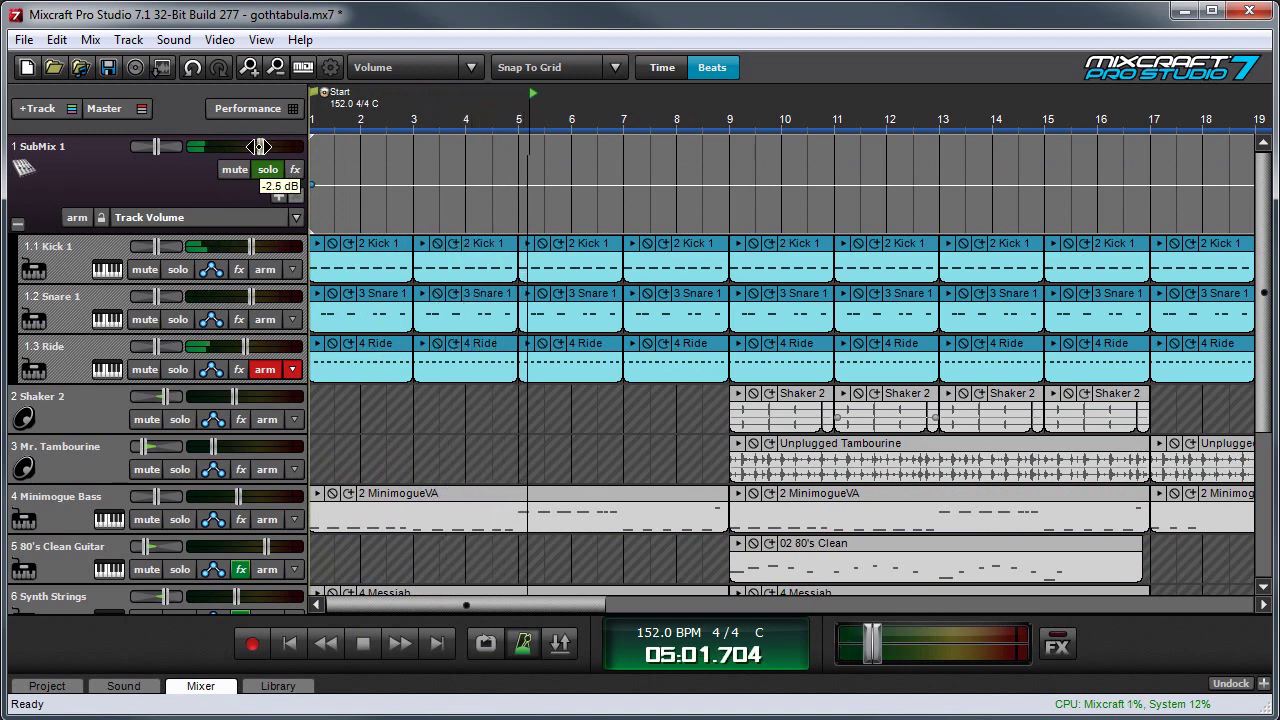
{"action": "left_click", "coordinate": [229, 170]}
{"action": "left_click", "coordinate": [258, 172]}
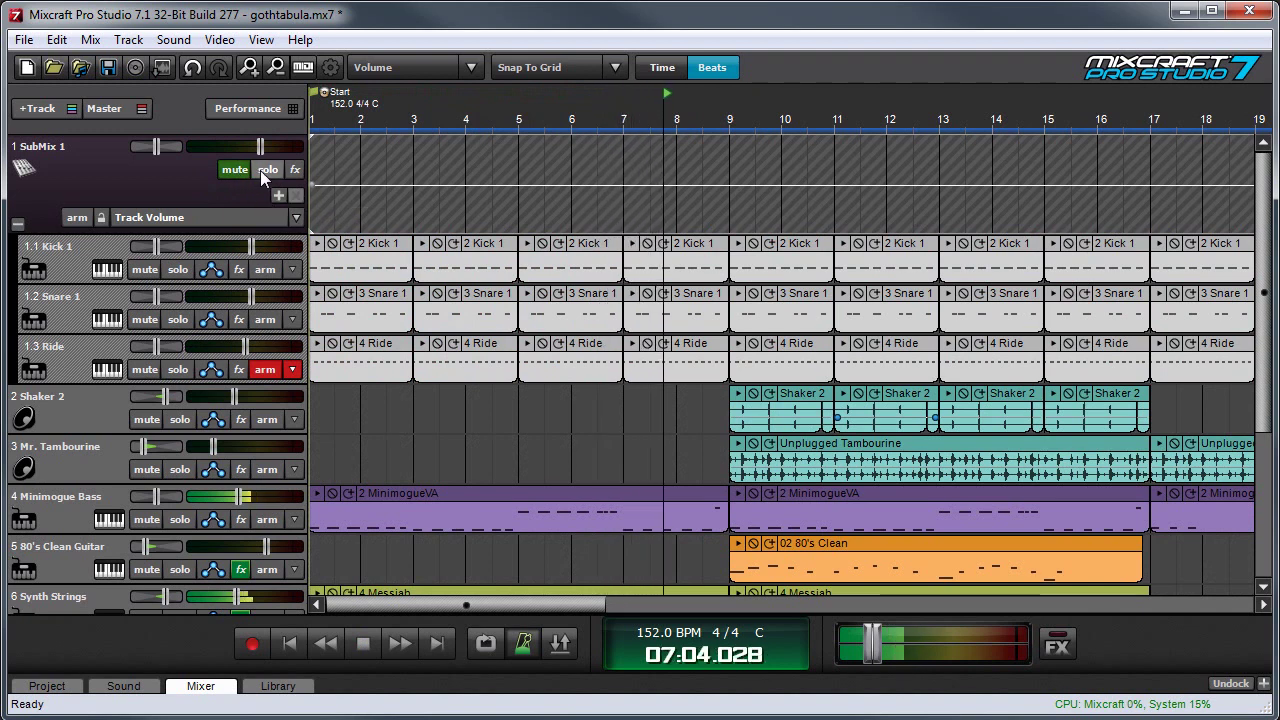
{"action": "left_click", "coordinate": [267, 172]}
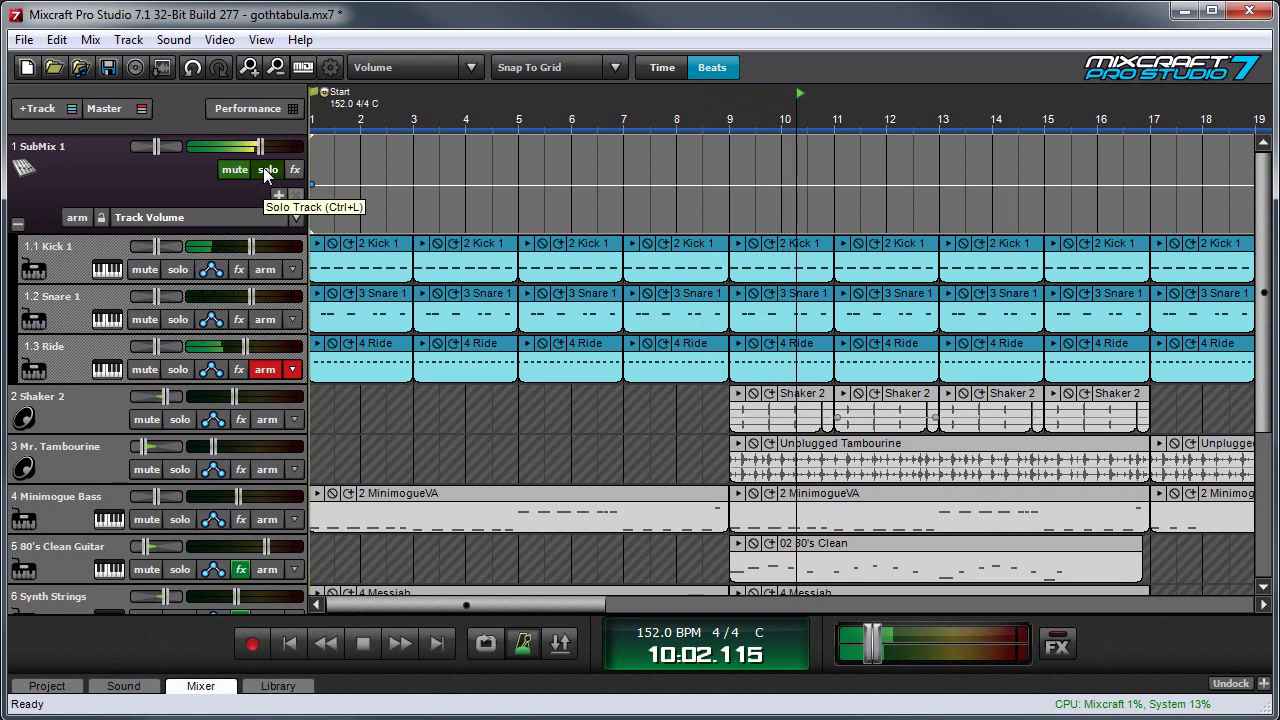
{"action": "key", "text": "space"}
{"action": "left_click", "coordinate": [271, 173]}
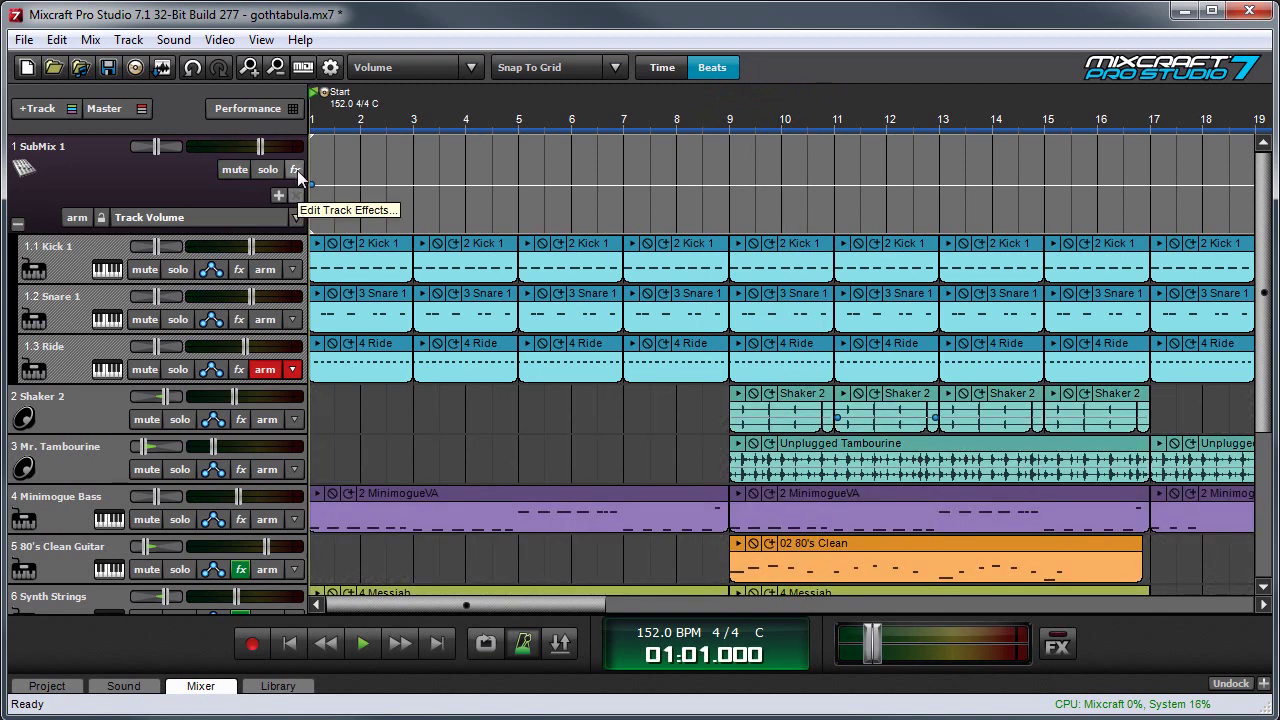
Step: Add a Classic Compressor with the Vocal preset to SubMix 1's effect list
{"action": "left_click", "coordinate": [297, 170]}
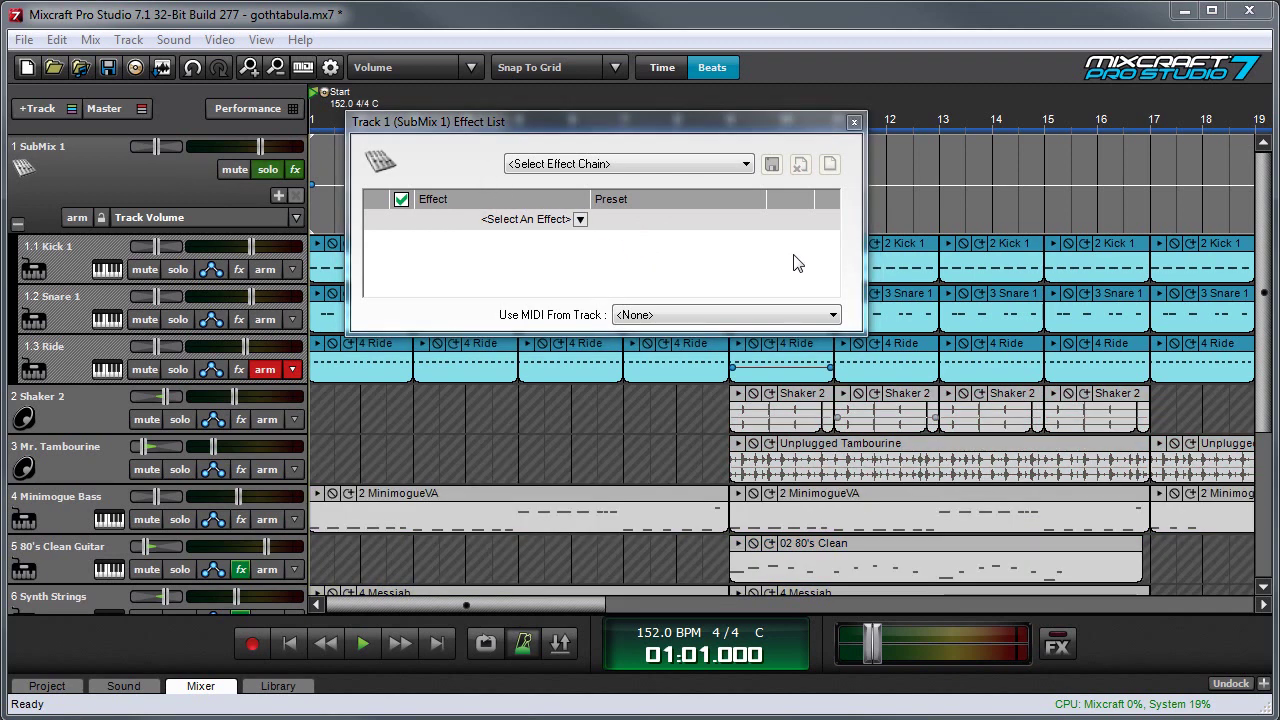
{"action": "left_click", "coordinate": [580, 220]}
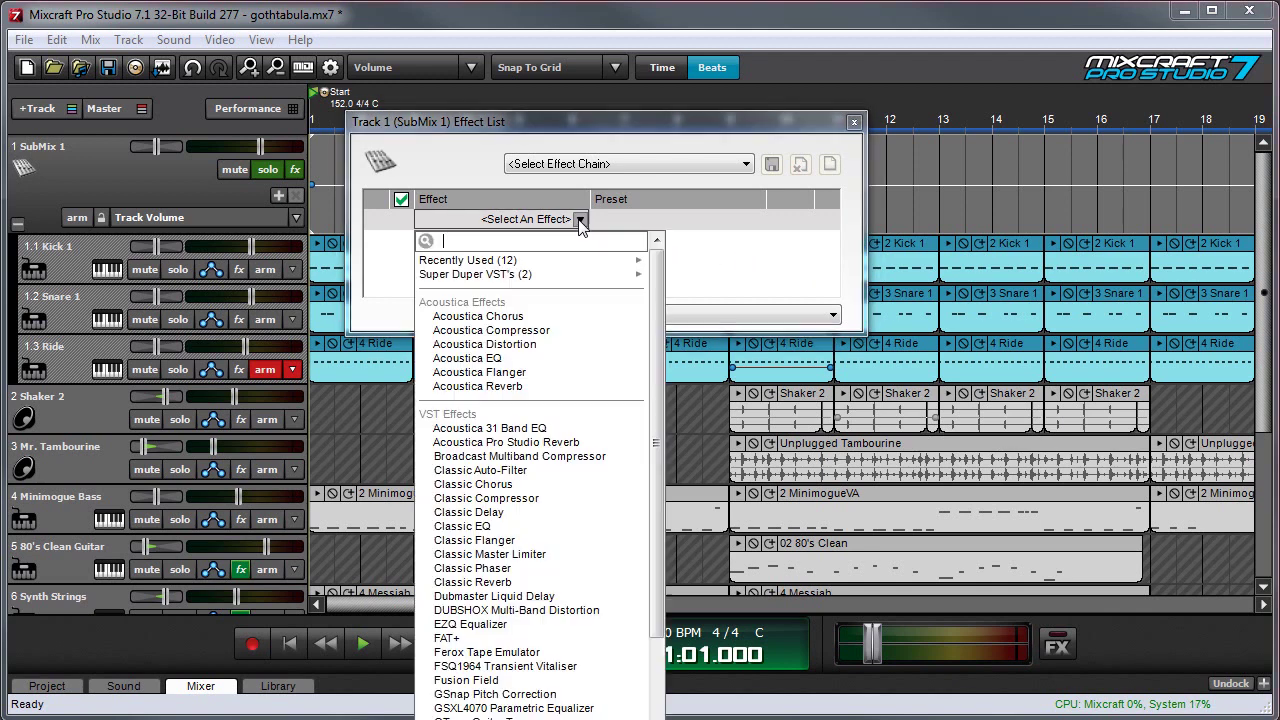
{"action": "left_click", "coordinate": [561, 497]}
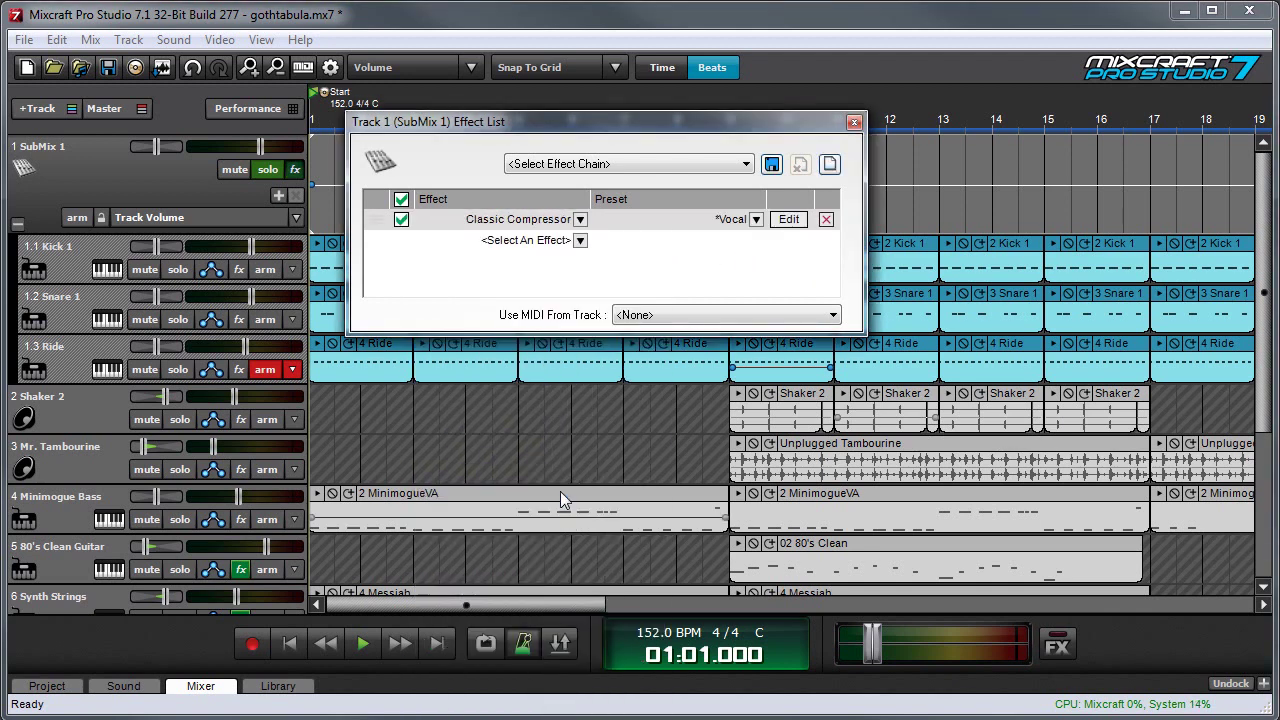
{"action": "left_click", "coordinate": [788, 220]}
Step: During playback, raise the compressor's release time, then close it and stop playback
{"action": "key", "text": "space"}
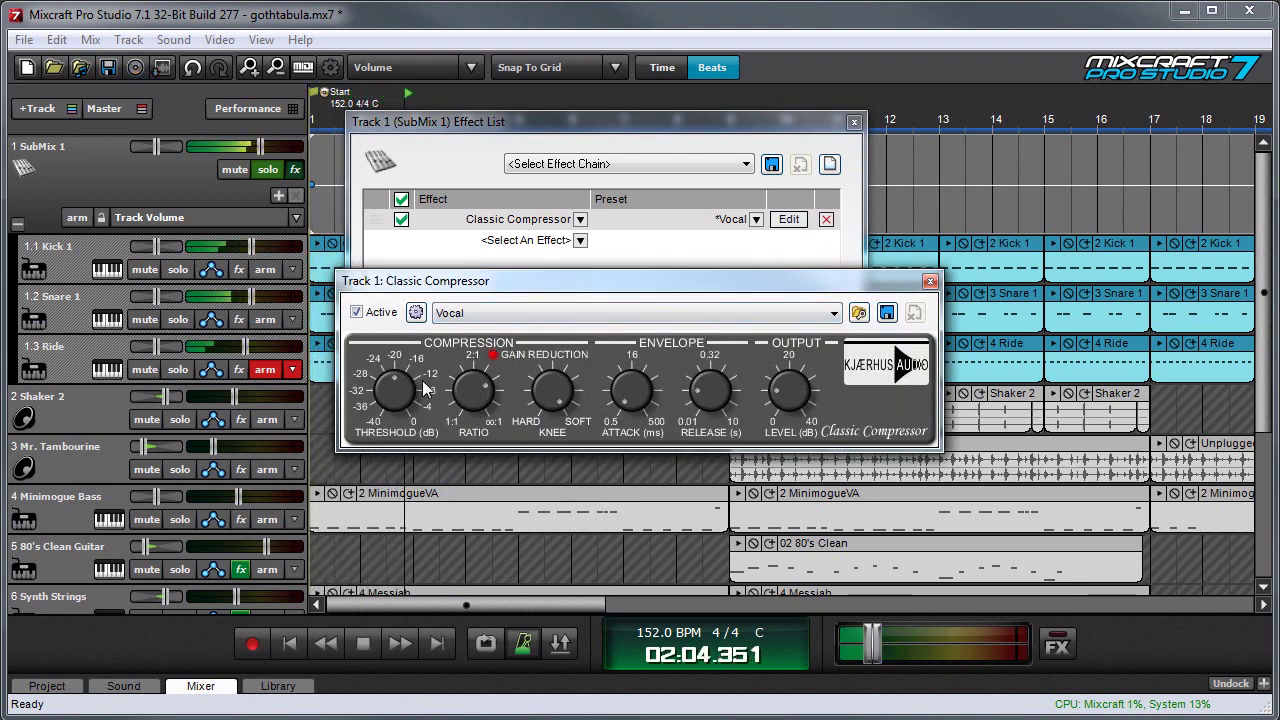
{"action": "mouse_move", "coordinate": [404, 395]}
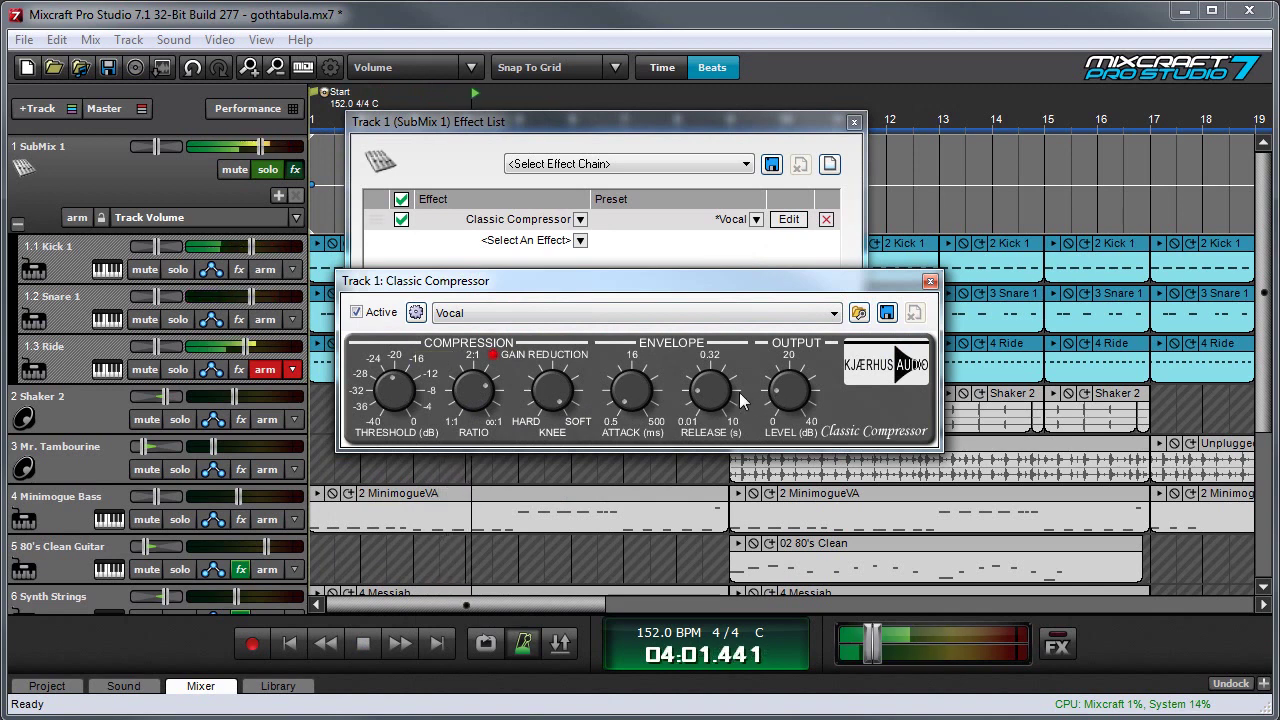
{"action": "left_click_drag", "start_coordinate": [708, 388], "coordinate": [724, 336]}
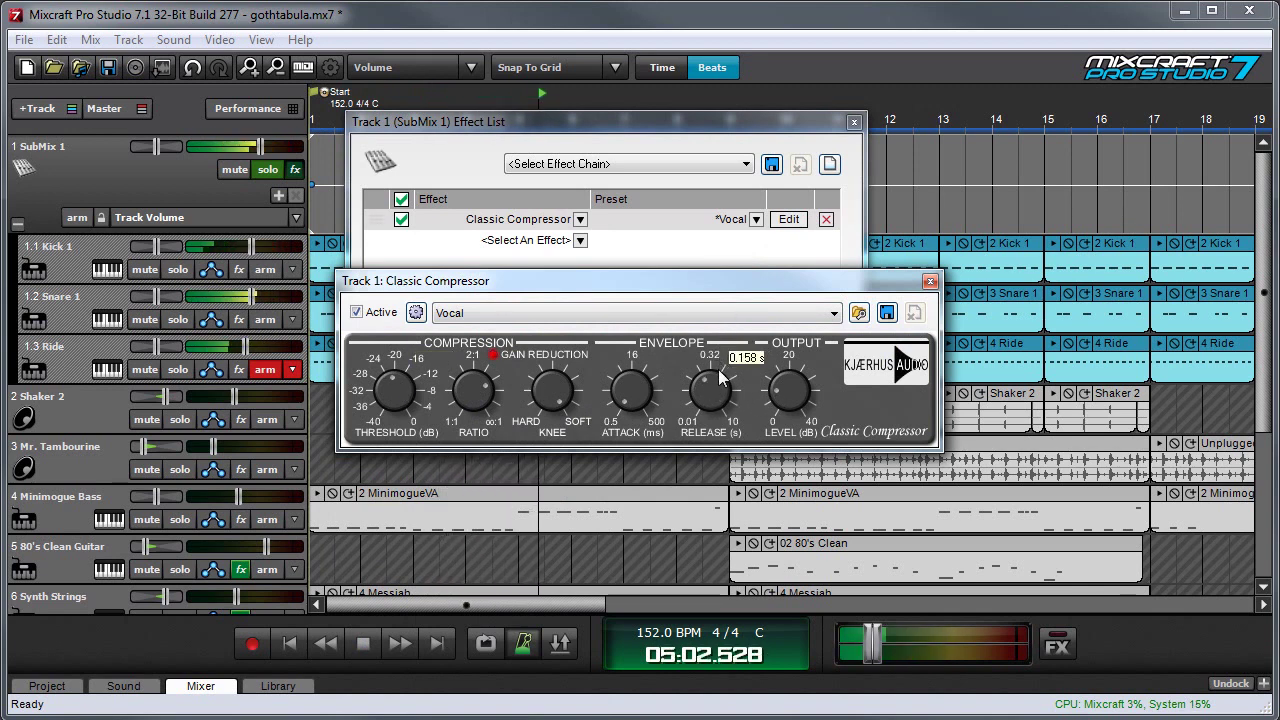
{"action": "mouse_move", "coordinate": [633, 372]}
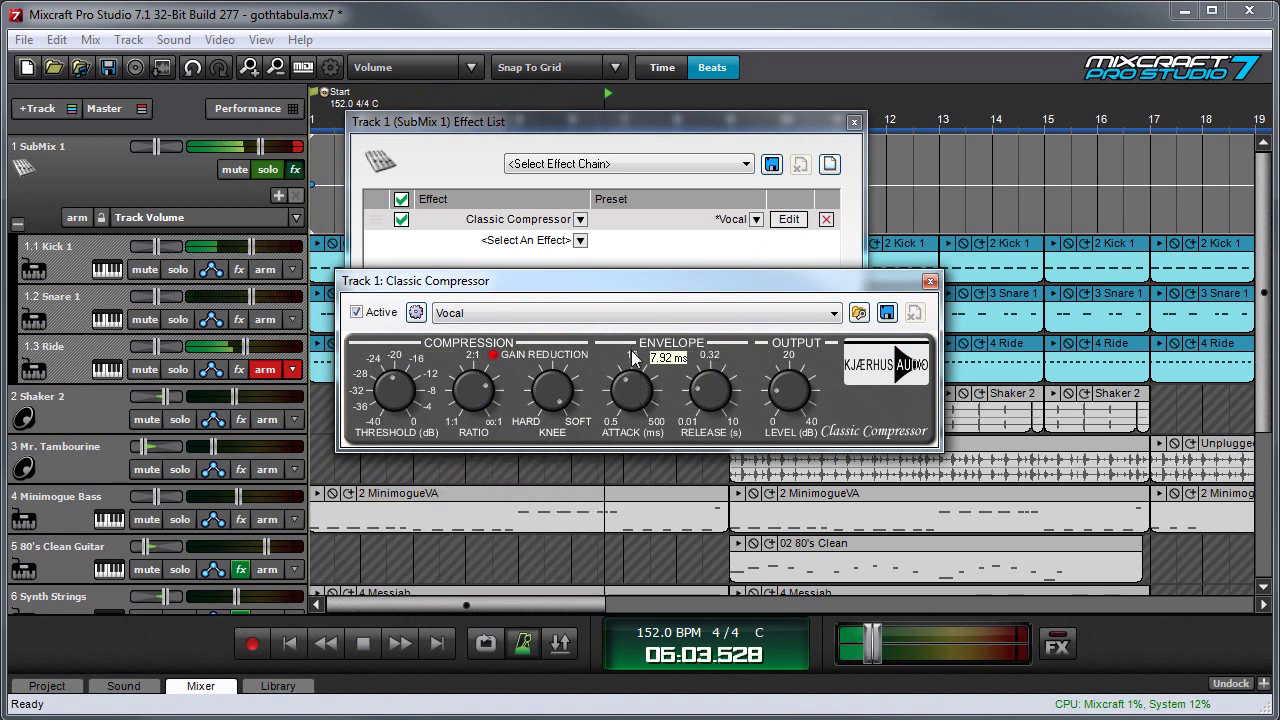
{"action": "left_click", "coordinate": [930, 281]}
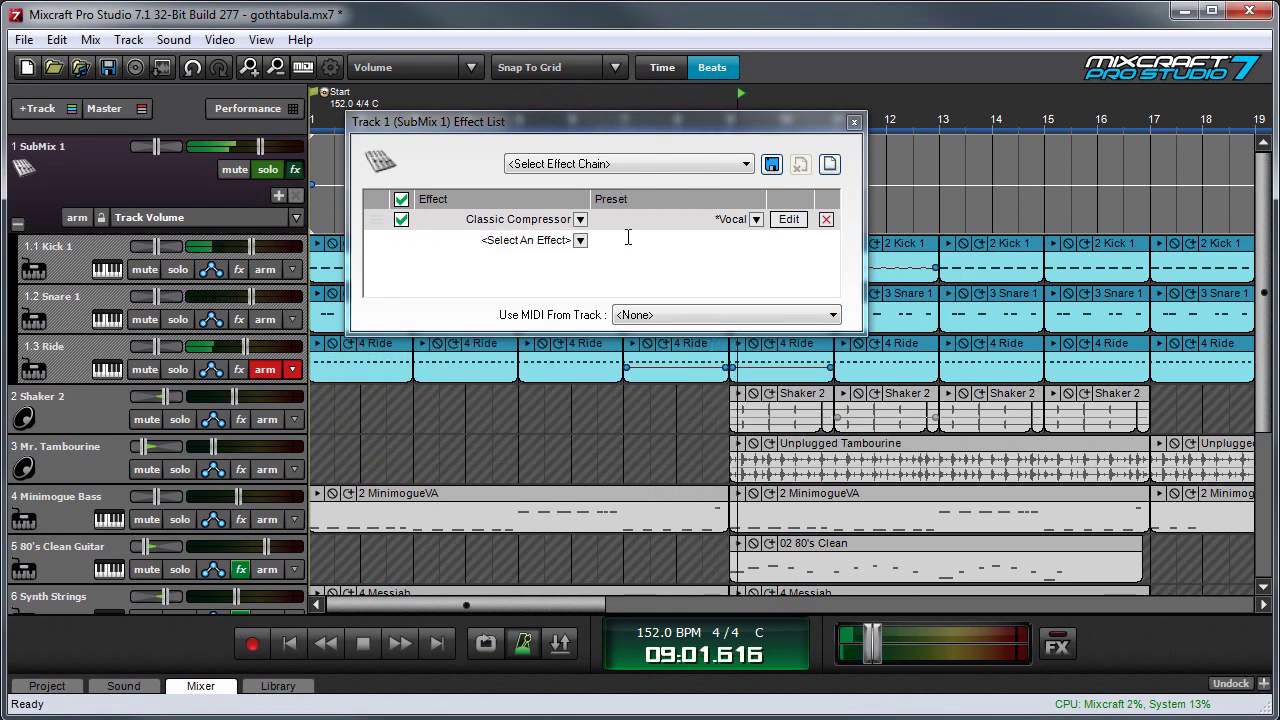
{"action": "key", "text": "space"}
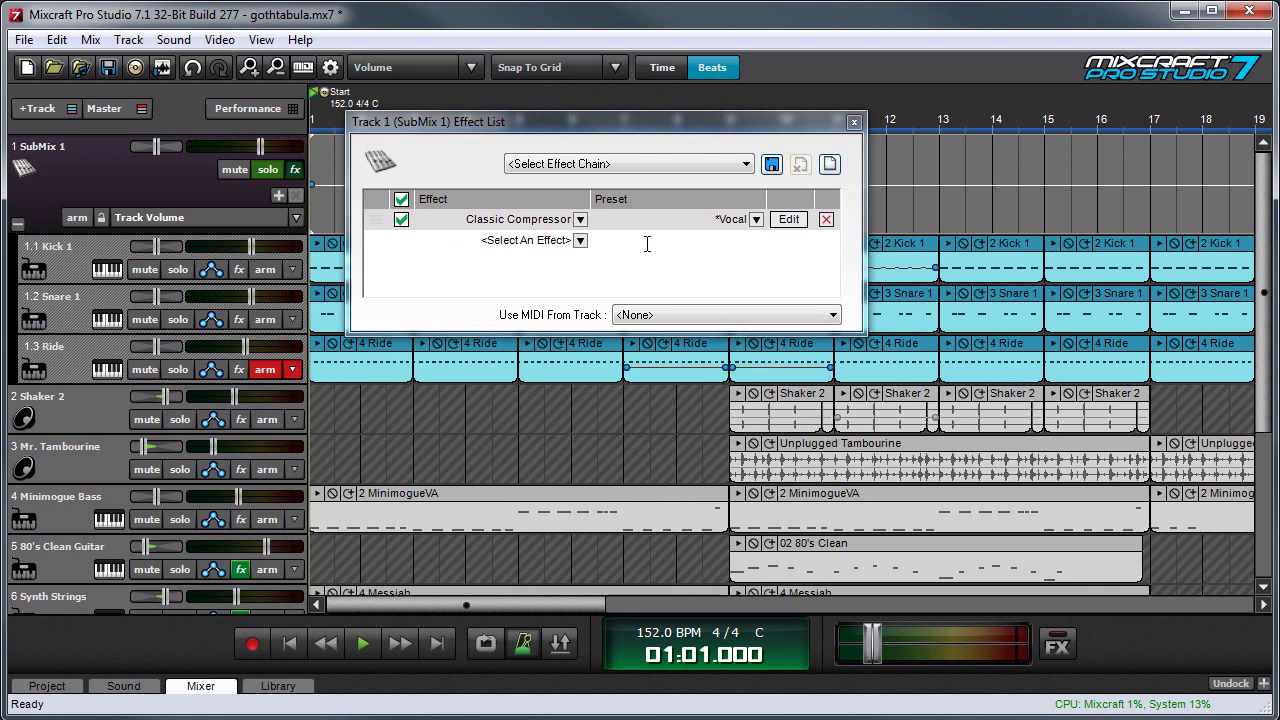
{"action": "left_click", "coordinate": [583, 243]}
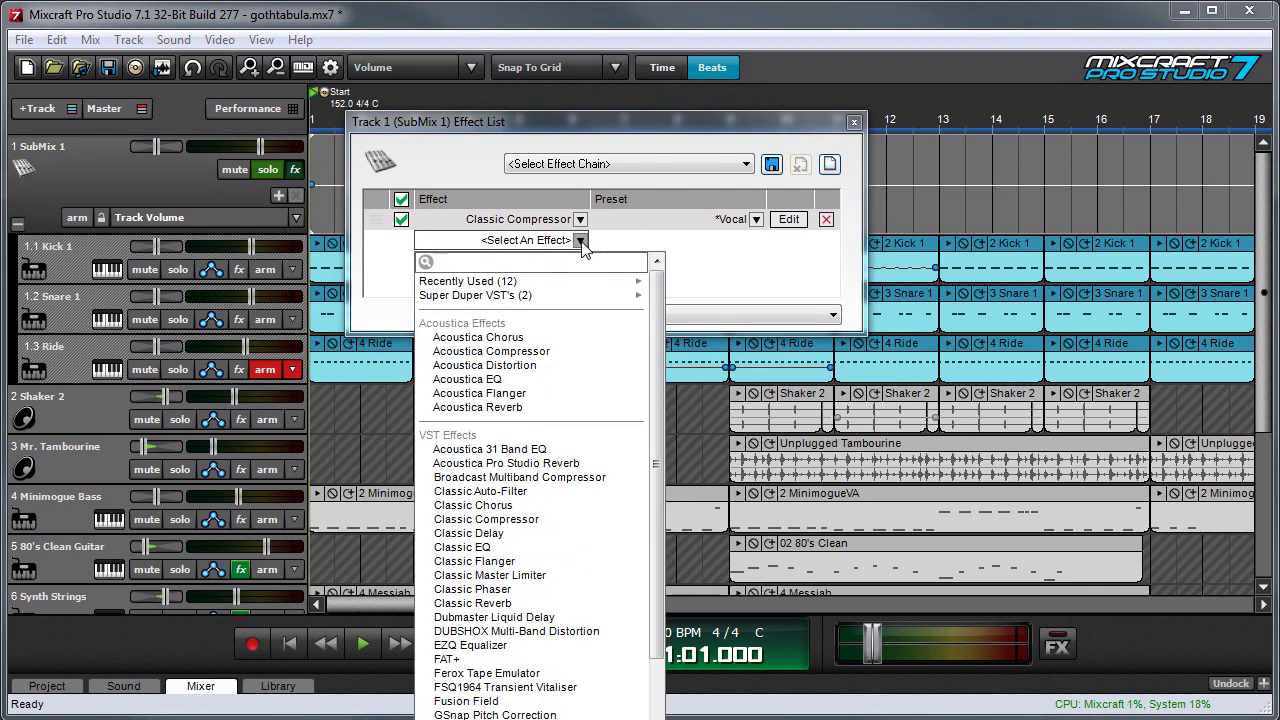
Step: Add an Acoustica 31 Band EQ cutting 500–800 Hz and boosting 100–125 Hz and 6.3k
{"action": "left_click", "coordinate": [566, 451]}
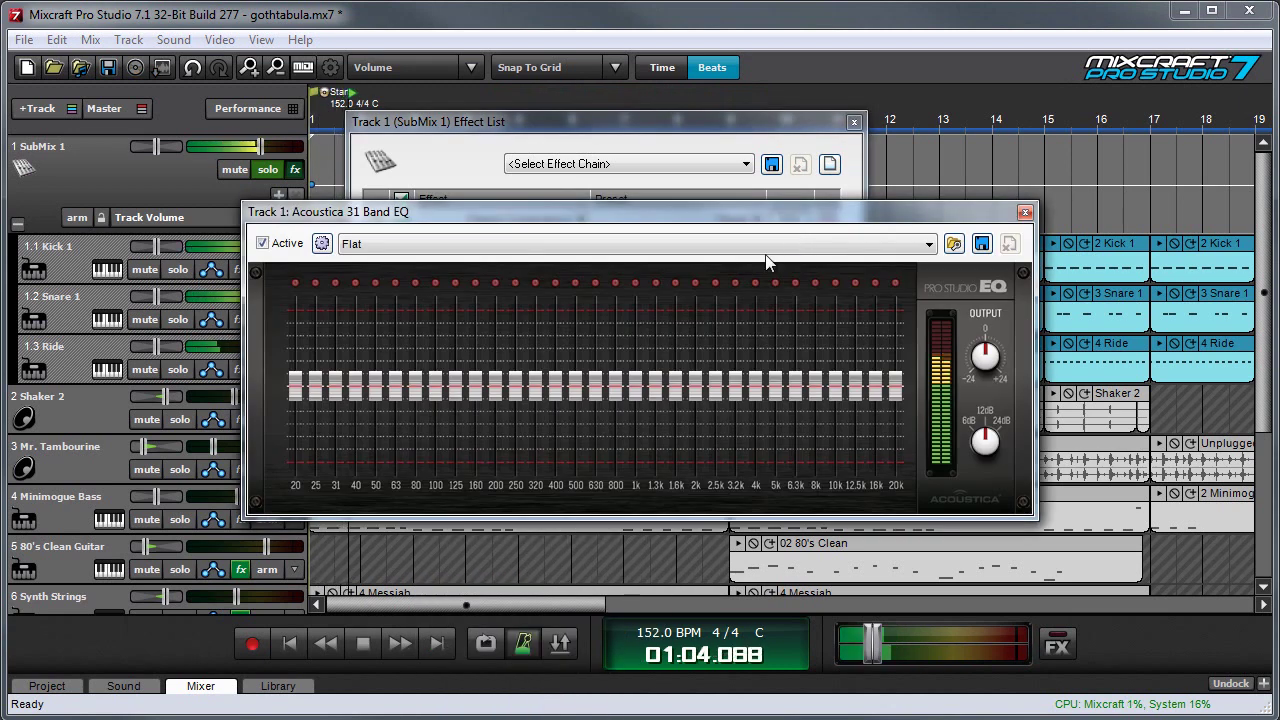
{"action": "mouse_move", "coordinate": [592, 381]}
{"action": "left_mouse_down"}
{"action": "mouse_move", "coordinate": [575, 410]}
{"action": "mouse_move", "coordinate": [596, 398]}
{"action": "mouse_move", "coordinate": [619, 420]}
{"action": "left_mouse_up"}
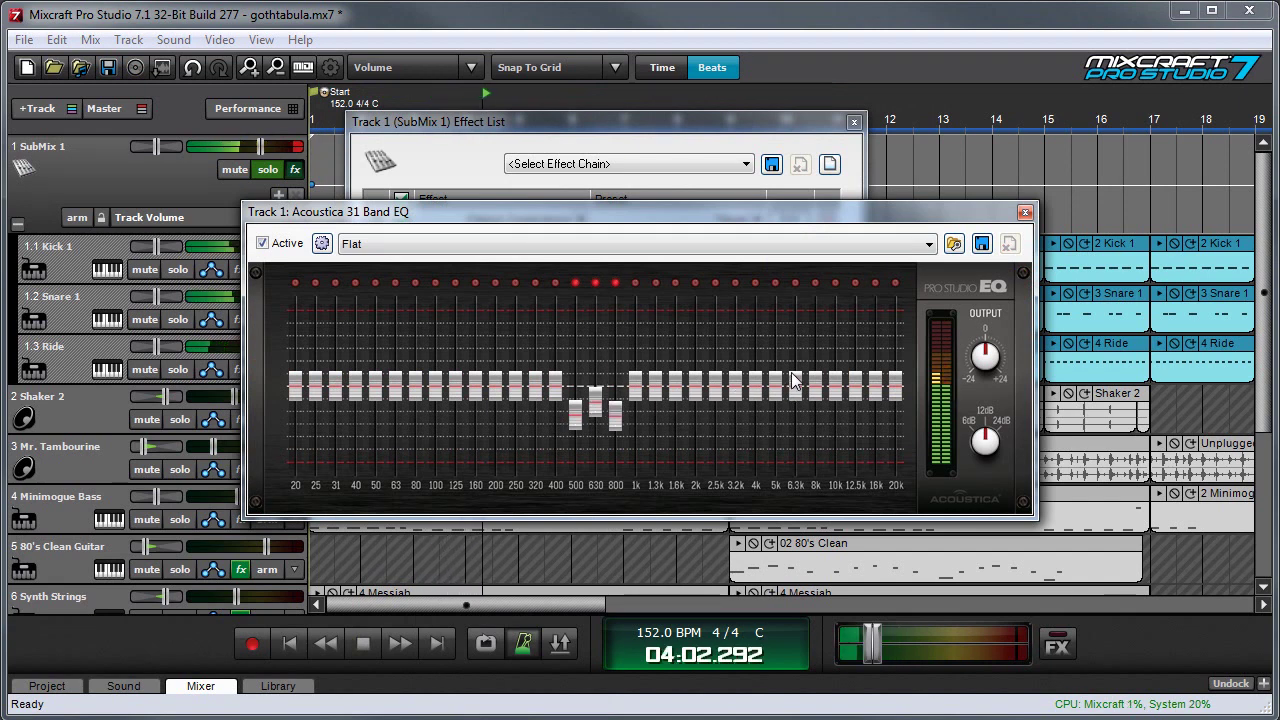
{"action": "left_click_drag", "start_coordinate": [797, 386], "coordinate": [798, 355]}
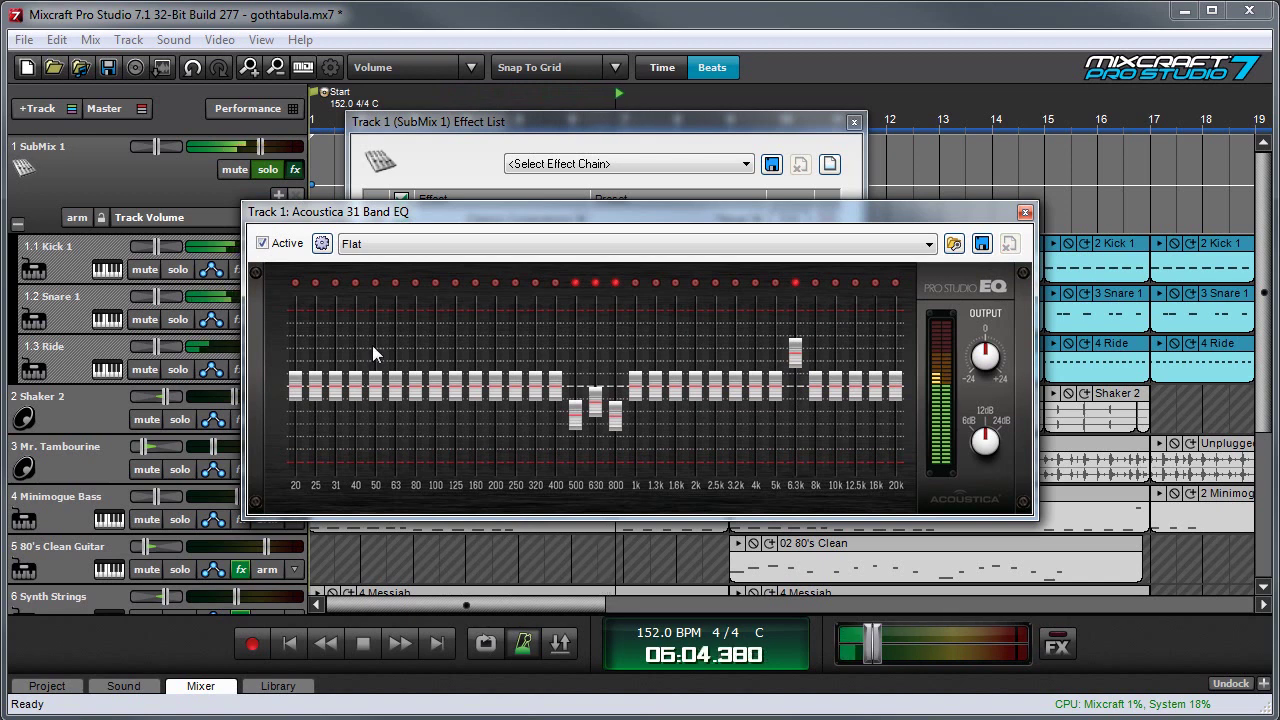
{"action": "mouse_move", "coordinate": [435, 385]}
{"action": "left_mouse_down"}
{"action": "mouse_move", "coordinate": [435, 345]}
{"action": "mouse_move", "coordinate": [455, 370]}
{"action": "mouse_move", "coordinate": [455, 350]}
{"action": "mouse_move", "coordinate": [475, 368]}
{"action": "left_mouse_up"}
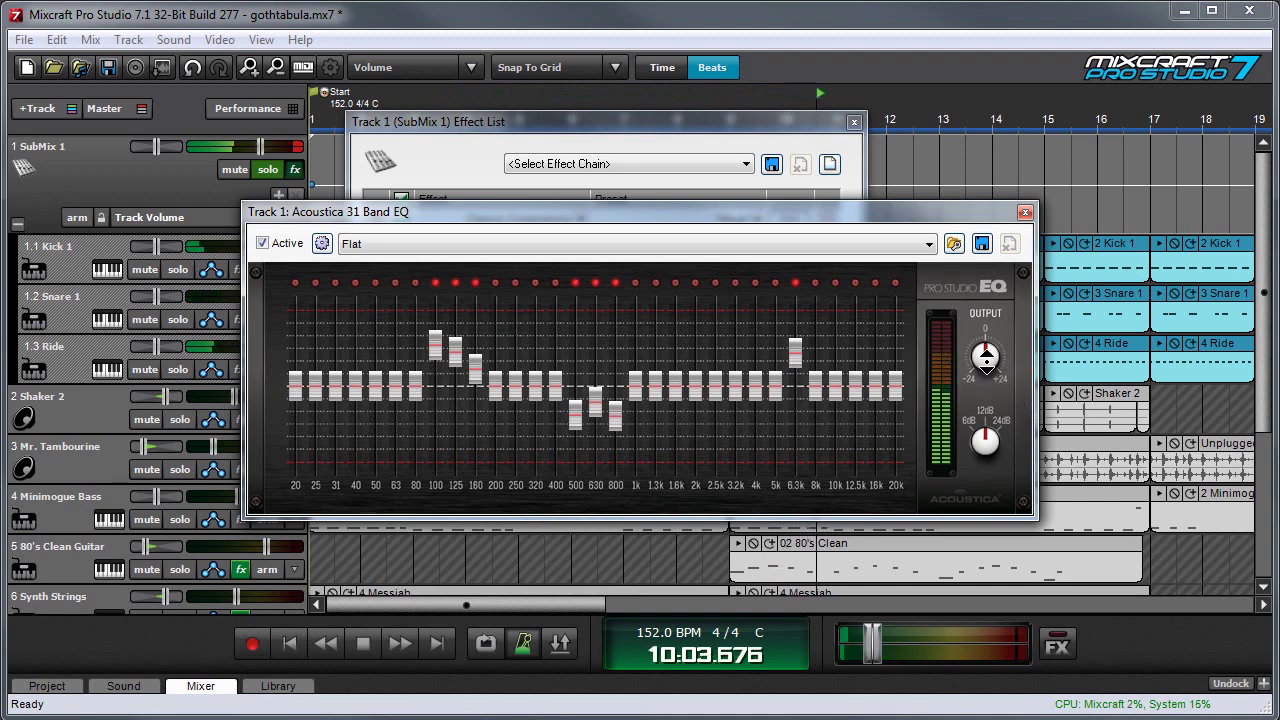
{"action": "left_click", "coordinate": [1025, 212]}
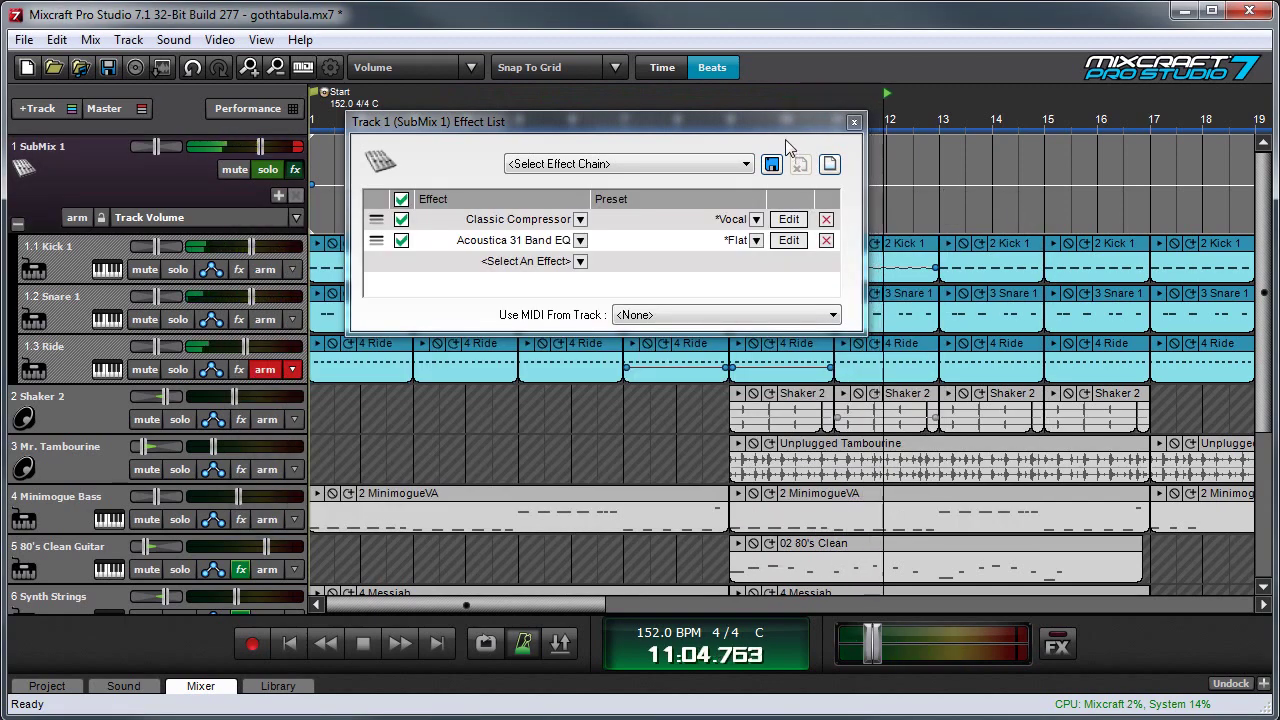
Step: Unsolo SubMix 1 and lower its volume to about -8.9 dB, then stop playback
{"action": "left_click", "coordinate": [852, 123]}
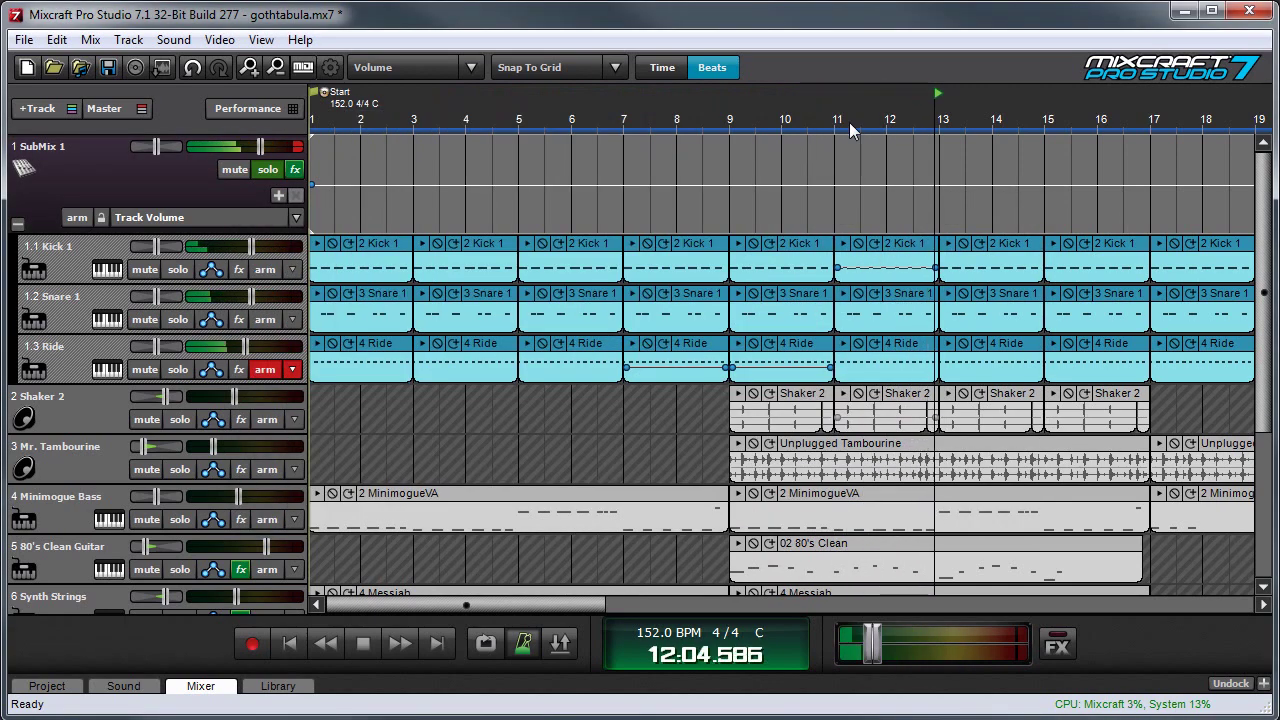
{"action": "left_click", "coordinate": [270, 170]}
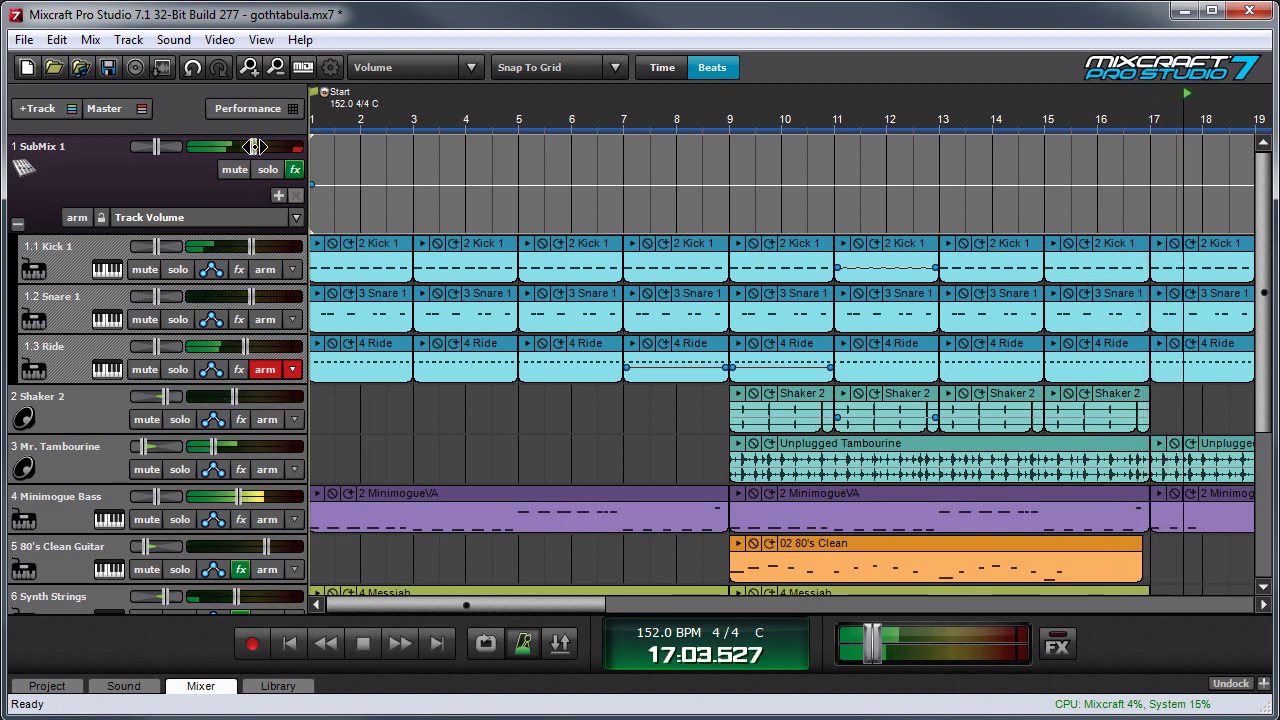
{"action": "left_click_drag", "start_coordinate": [872, 648], "coordinate": [866, 650]}
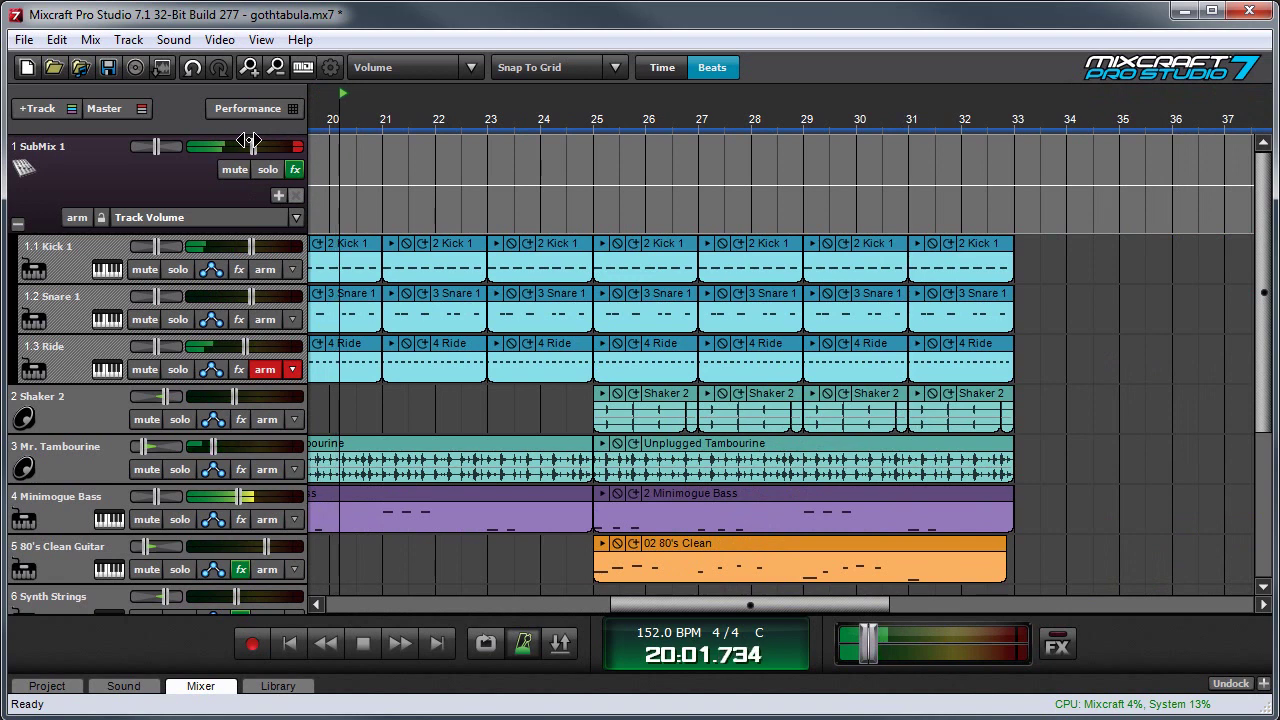
{"action": "left_click_drag", "start_coordinate": [256, 148], "coordinate": [235, 148]}
{"action": "key", "text": "space"}
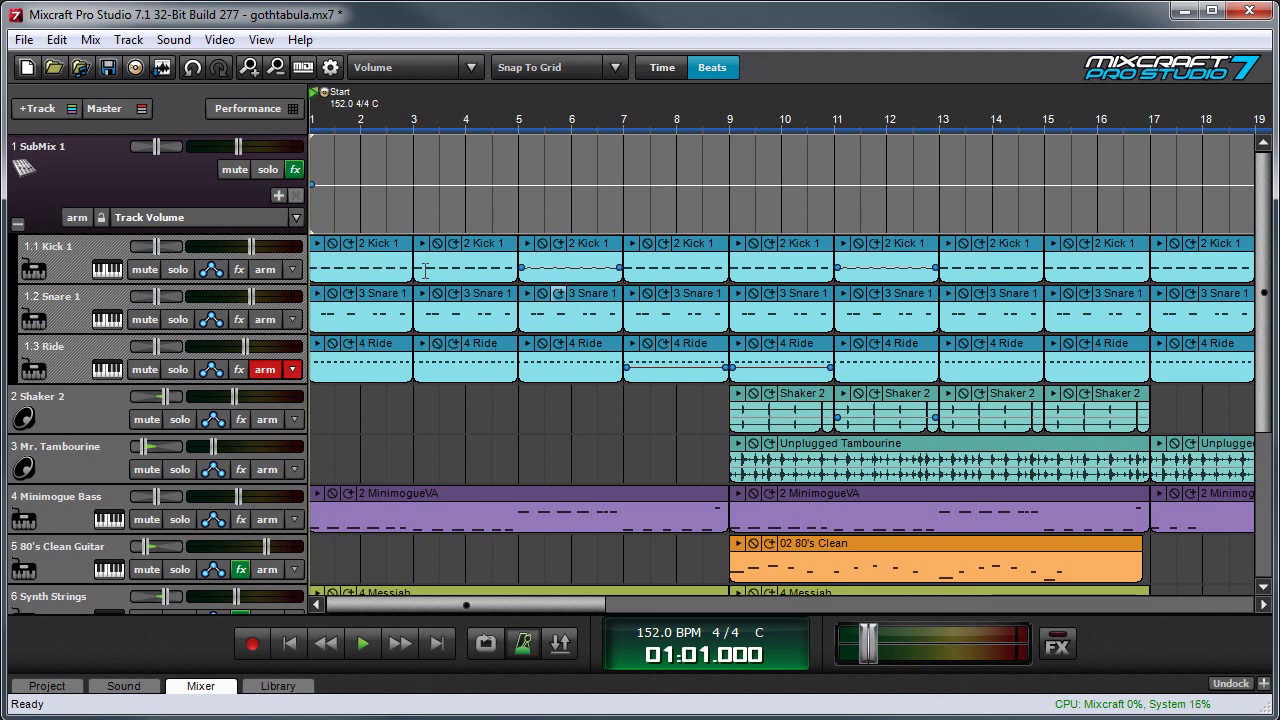
Step: Collapse the submix, then re-expand it and drag the Ride track out of the submix
{"action": "left_click", "coordinate": [18, 226]}
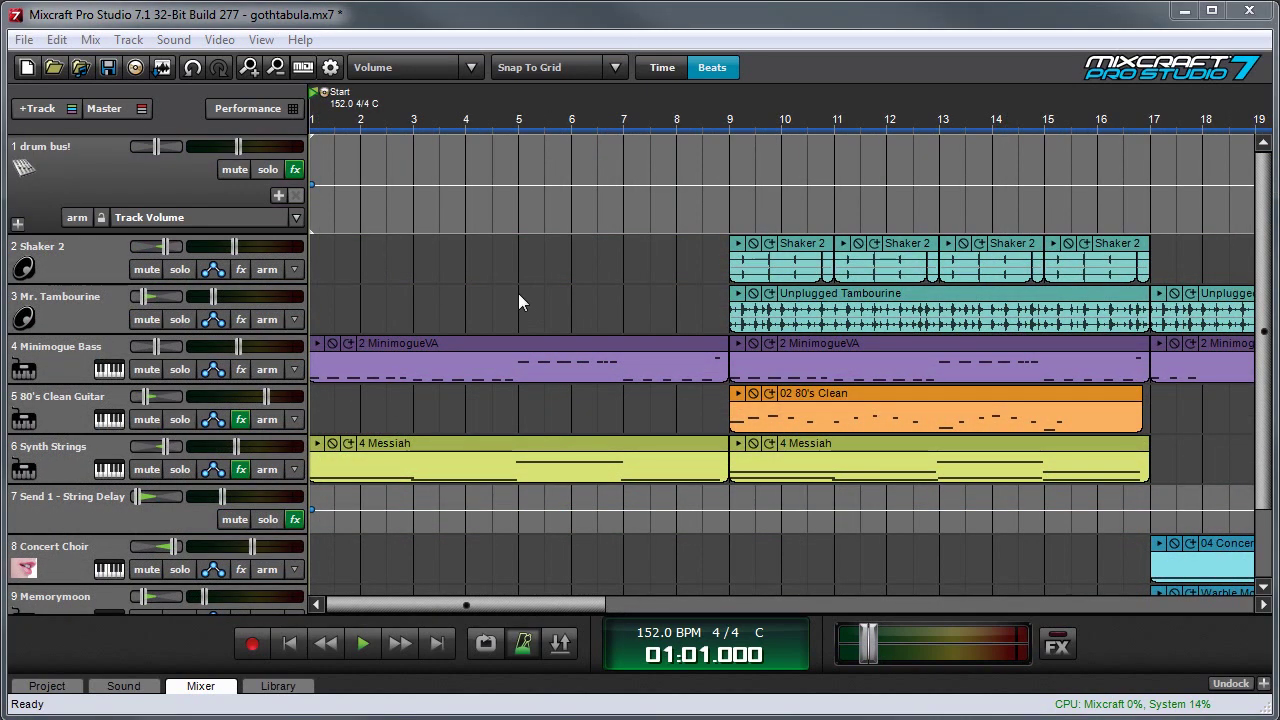
{"action": "left_click", "coordinate": [18, 225]}
{"action": "left_click", "coordinate": [82, 346]}
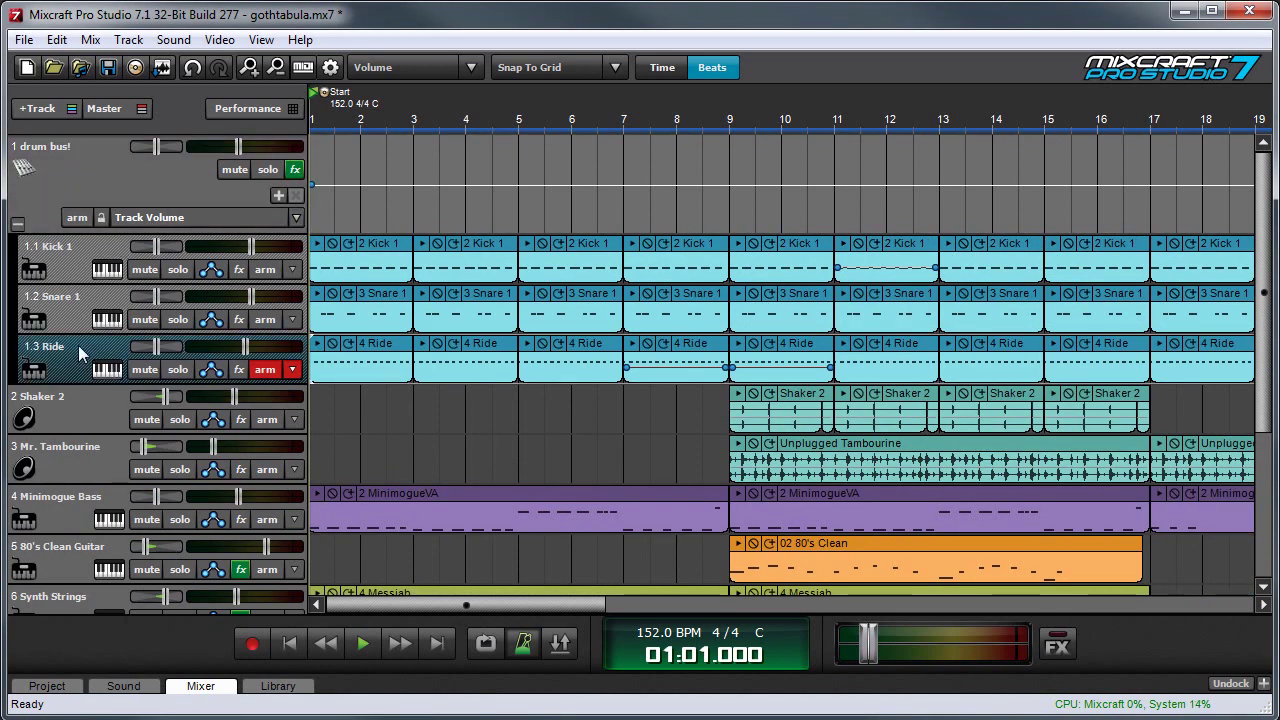
{"action": "left_click_drag", "start_coordinate": [82, 350], "coordinate": [82, 455]}
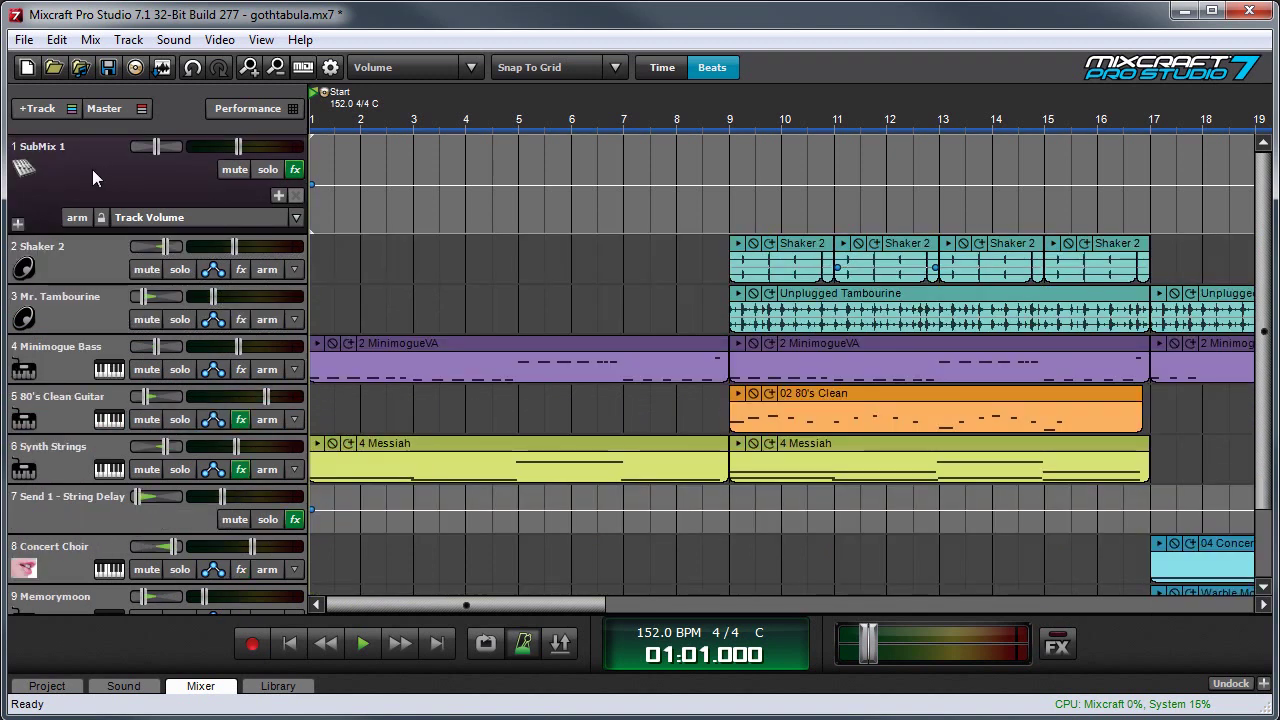
{"action": "double_click", "coordinate": [45, 147]}
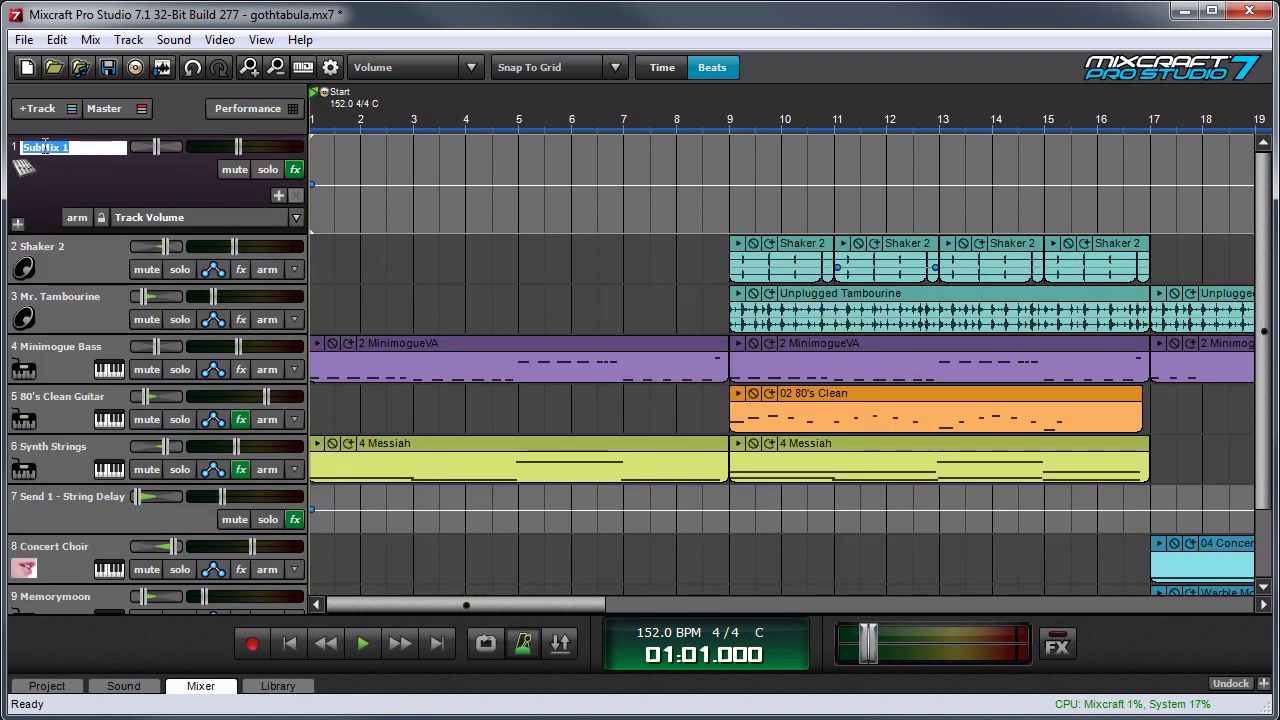
Step: Rename the submix track to 'drum bus!' and show the Mixer view
{"action": "type", "text": "drum bus!"}
{"action": "key", "text": "Return"}
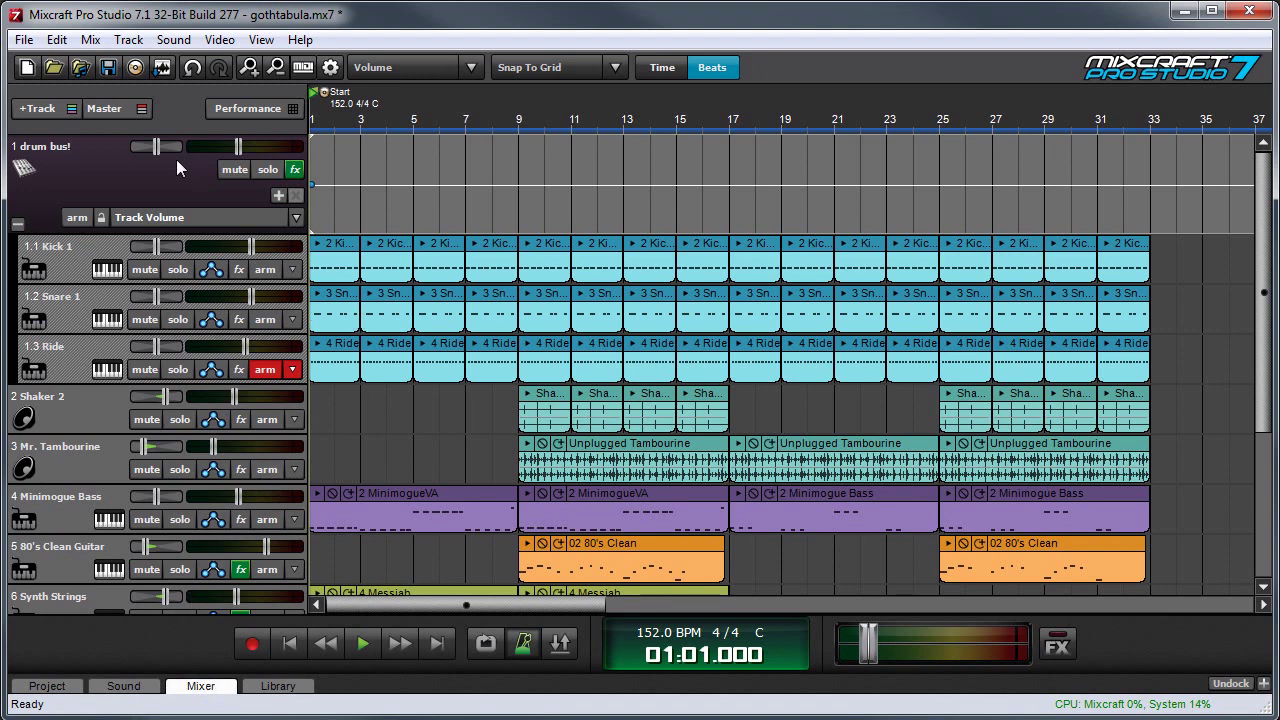
{"action": "left_click", "coordinate": [201, 686]}
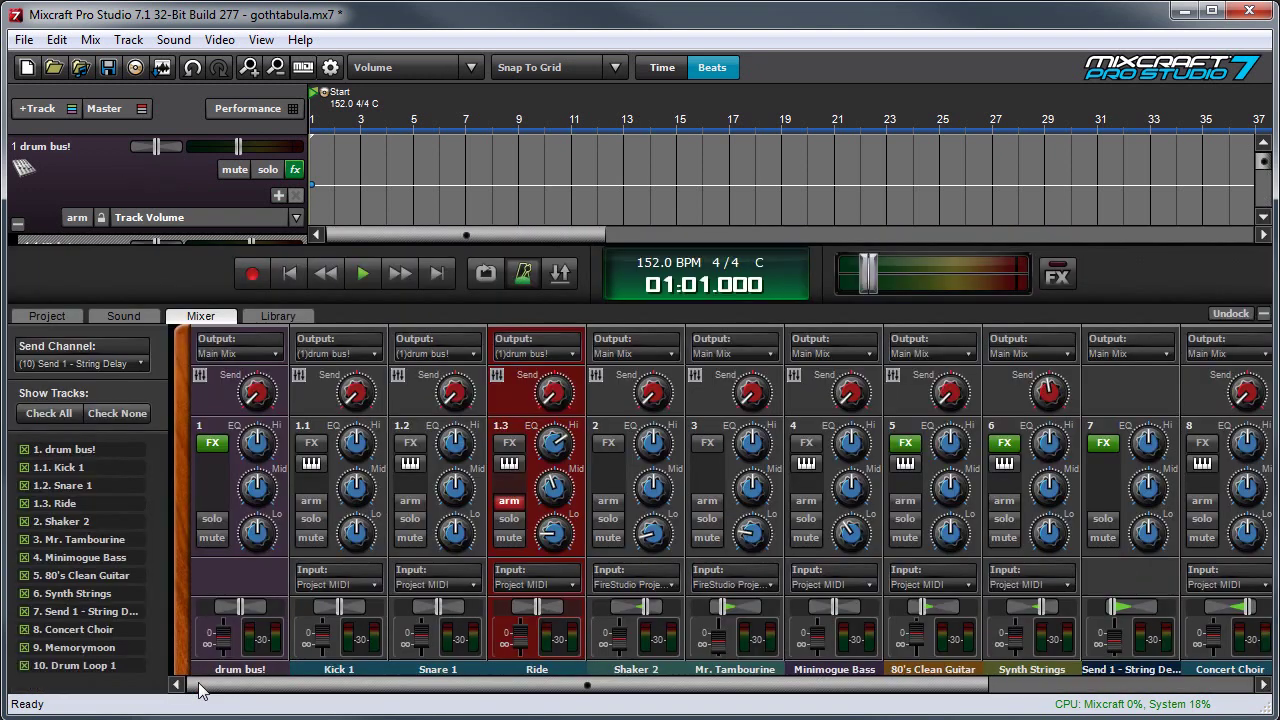